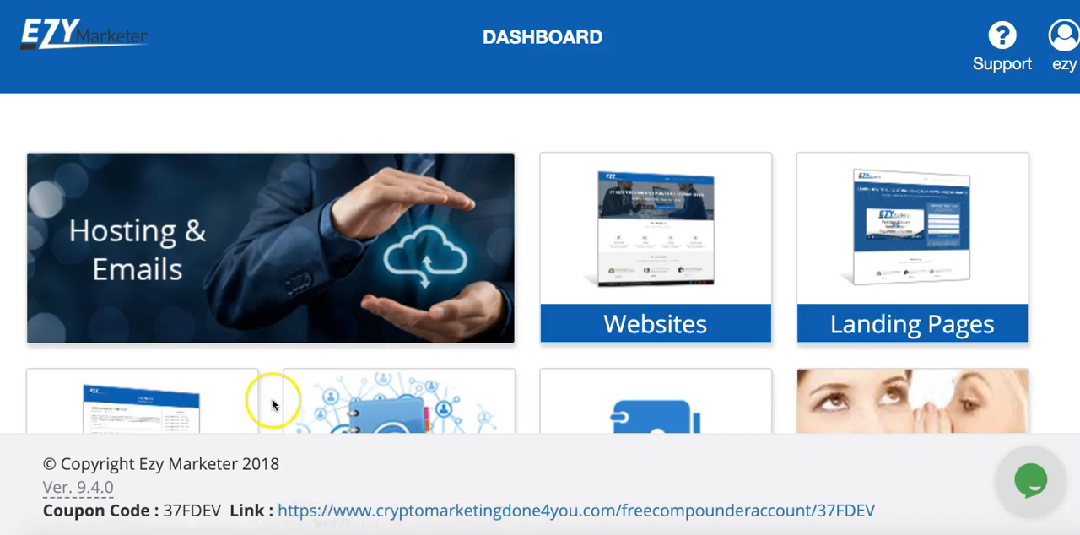
- Open the Hosting & Emails section and review the list of registered domains
click(212, 258)
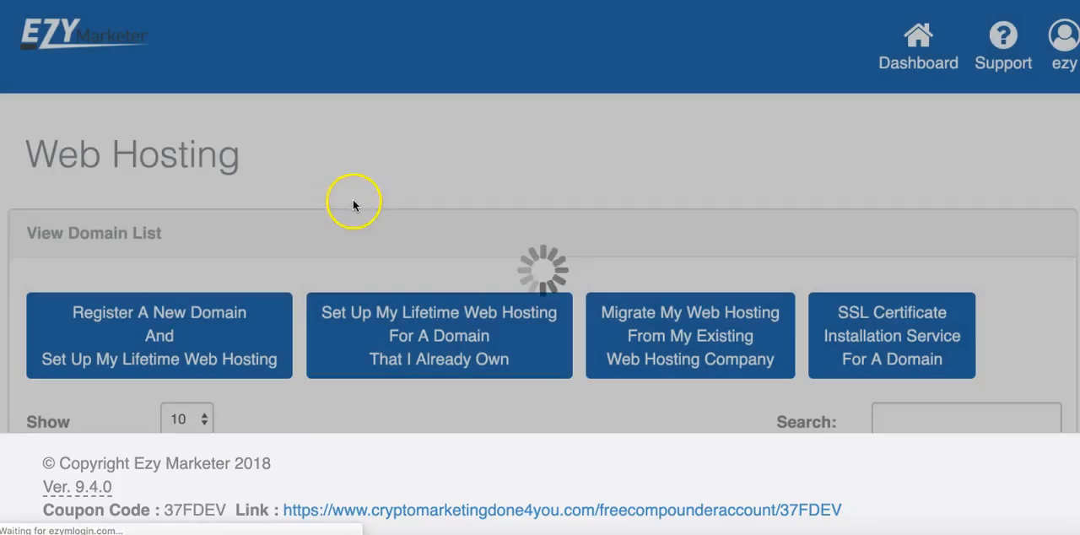
scroll(492, 193, down, 4)
scroll(492, 193, down, 5)
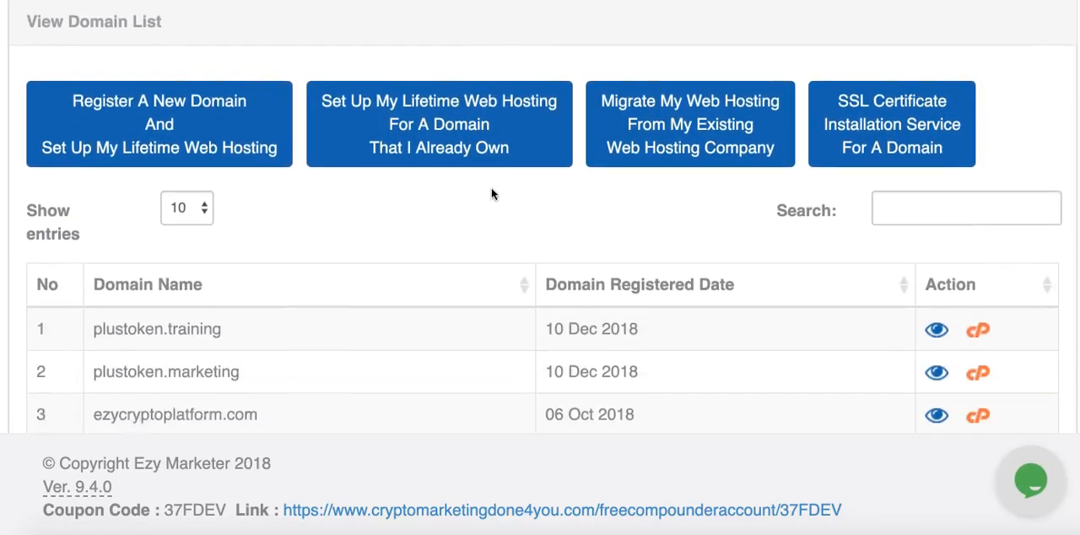
scroll(492, 193, down, 5)
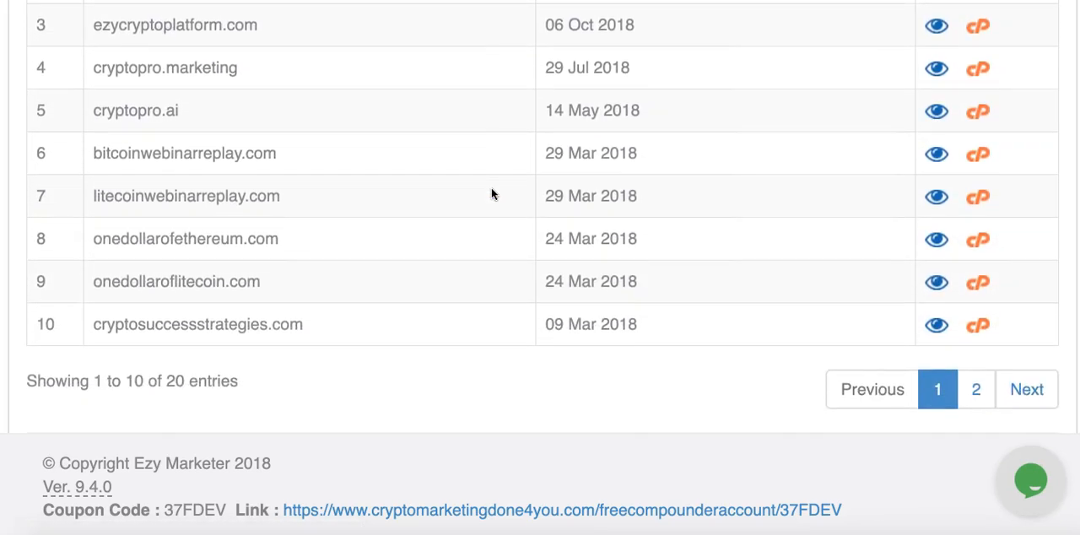
scroll(492, 193, up, 5)
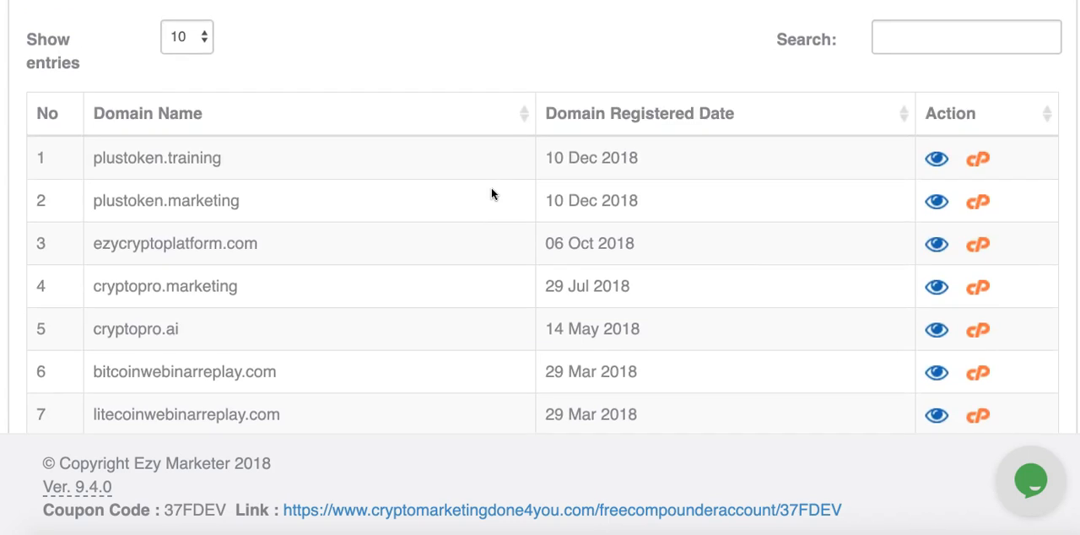
scroll(492, 193, up, 3)
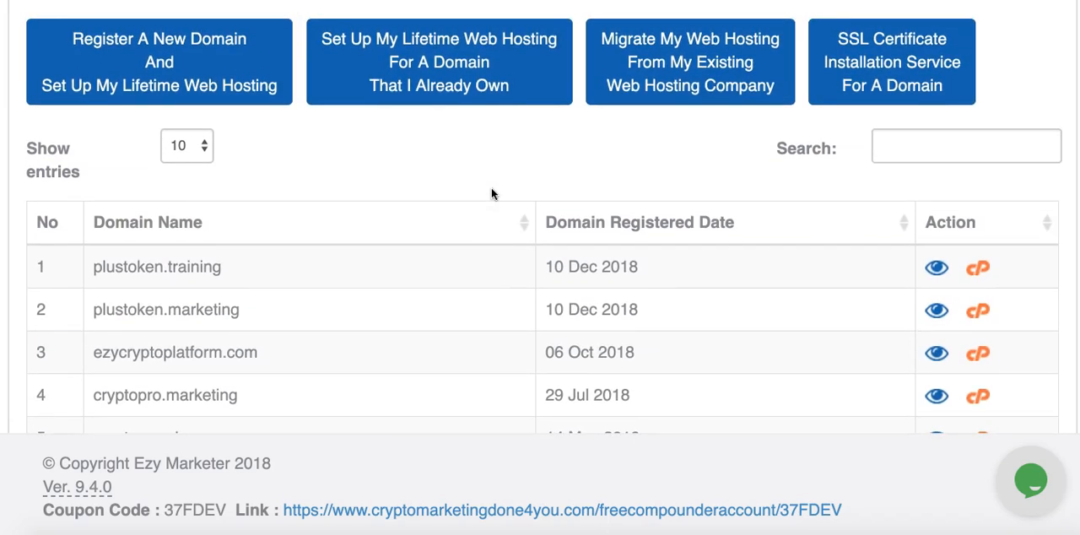
scroll(492, 193, down, 7)
scroll(491, 193, down, 1)
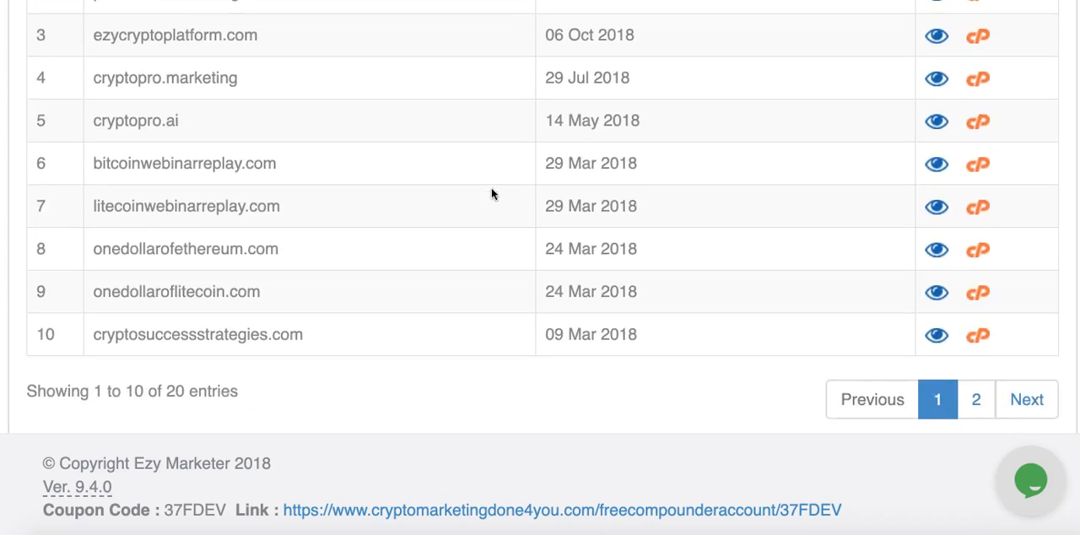
scroll(643, 336, up, 9)
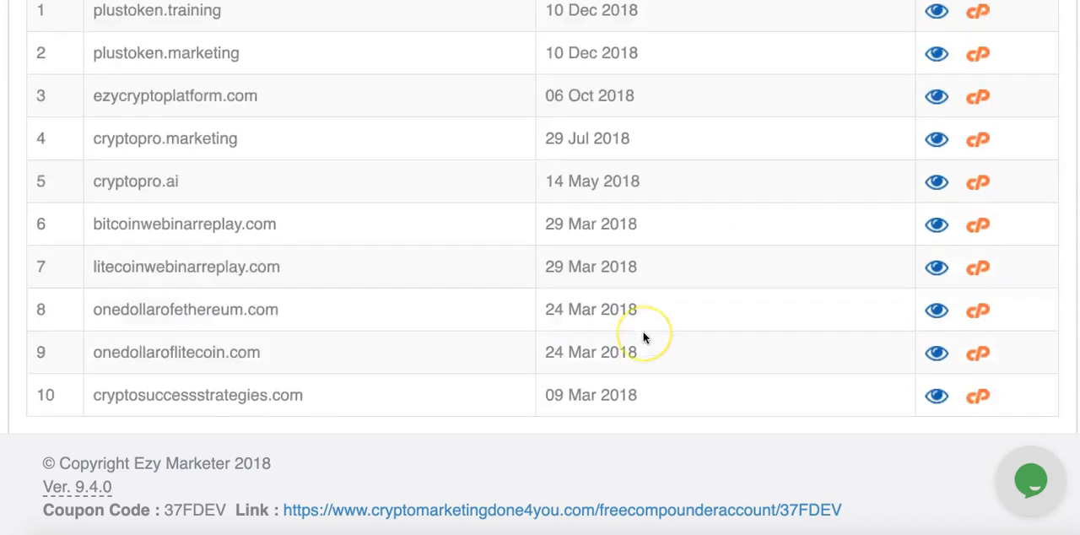
- Show 100 entries in the domain list and look through to its last domain
click(202, 187)
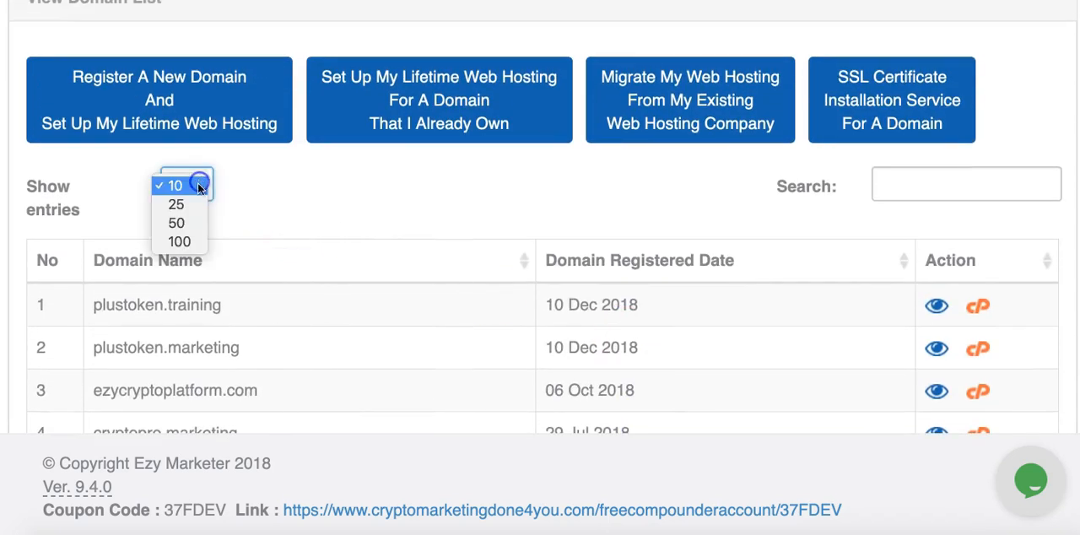
click(194, 242)
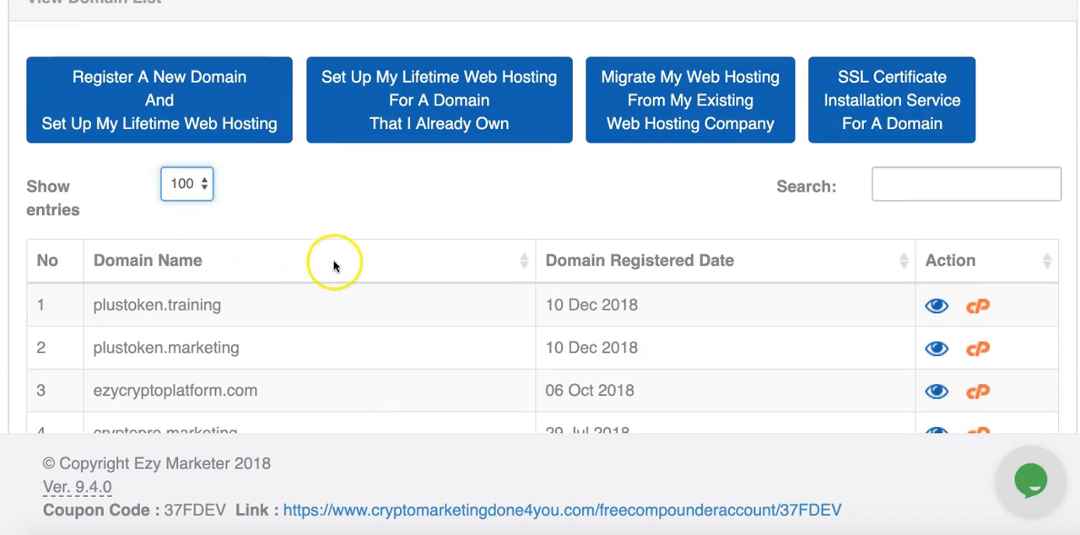
scroll(390, 281, down, 4)
scroll(391, 281, down, 12)
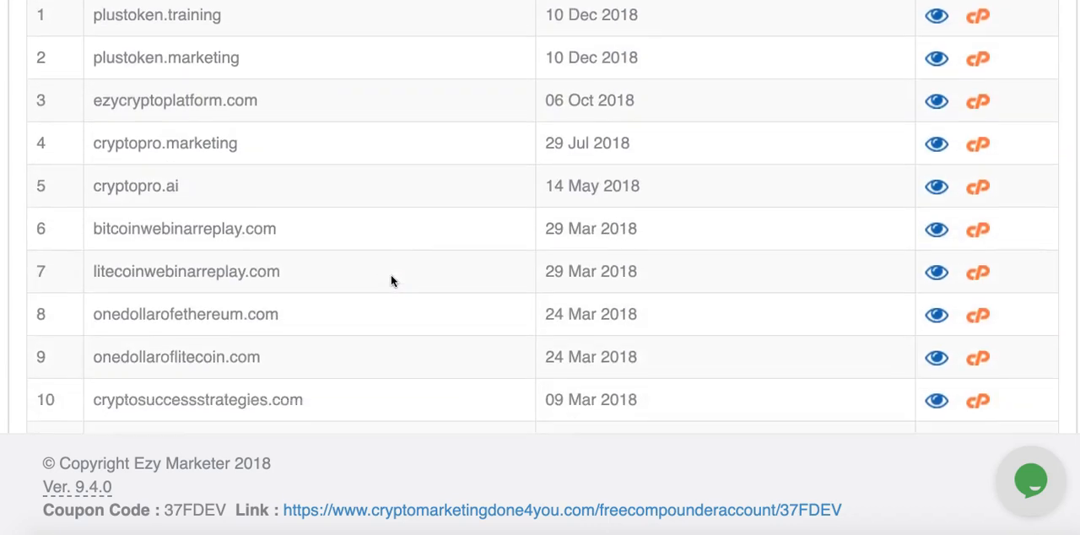
scroll(391, 281, down, 1)
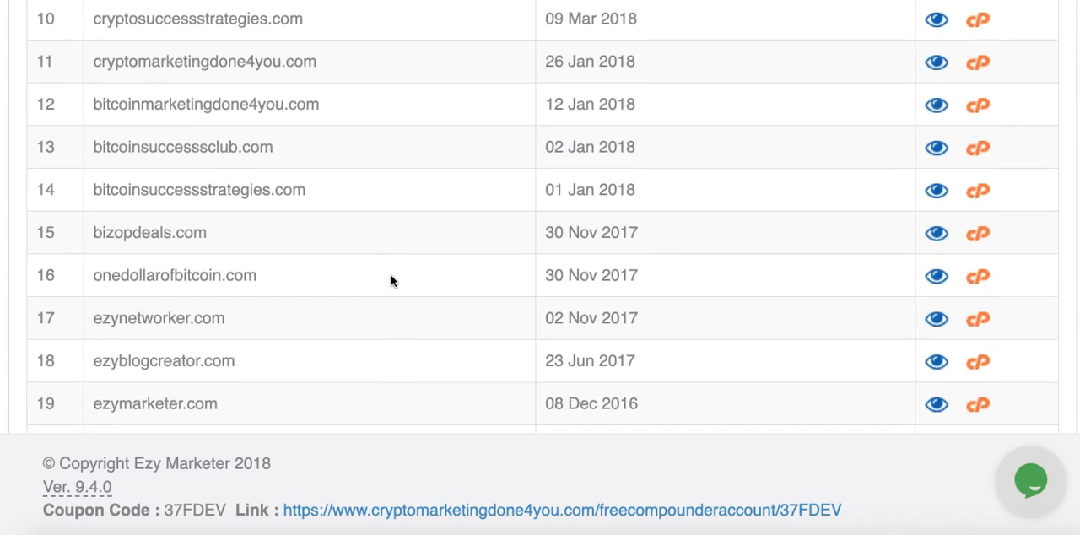
scroll(391, 279, down, 3)
click(378, 287)
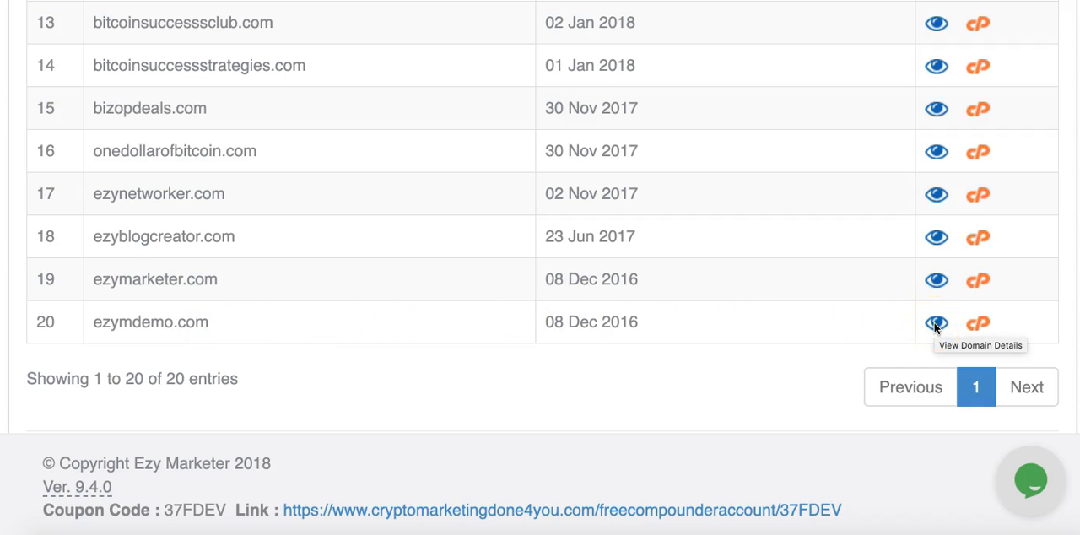
- Open the domain details of ezymdemo.com and review its existing email addresses
click(979, 330)
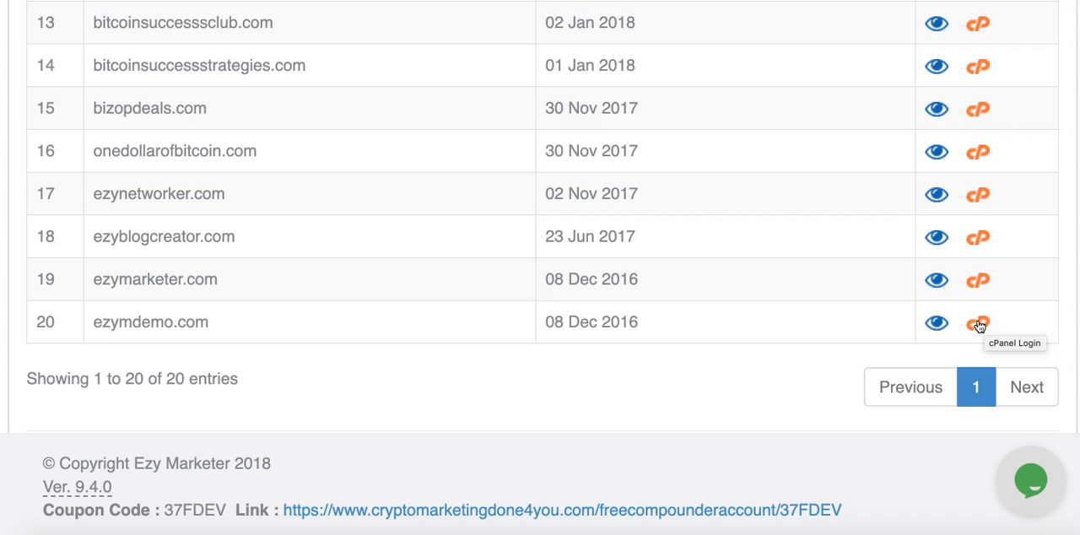
click(935, 324)
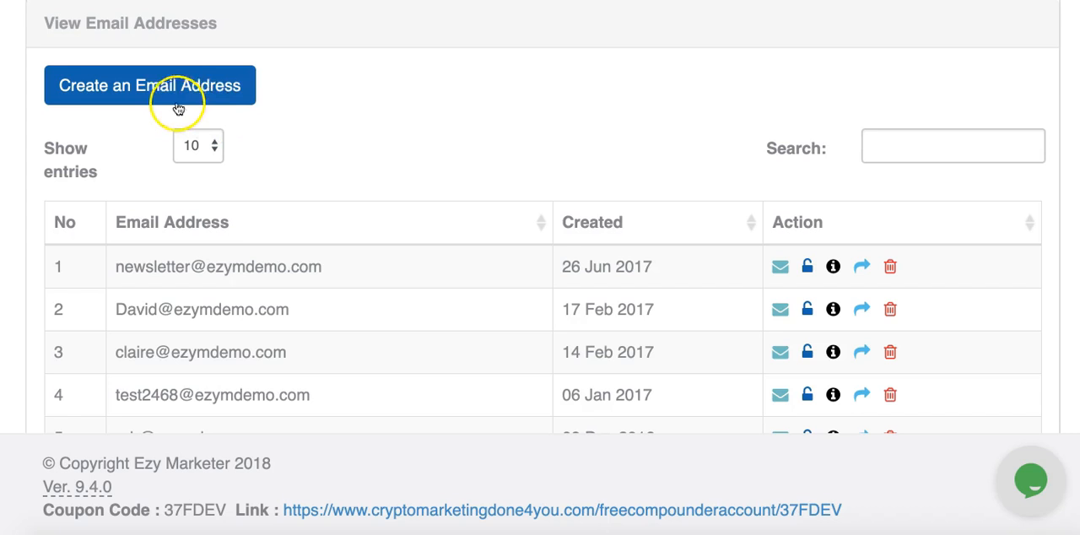
scroll(367, 105, down, 2)
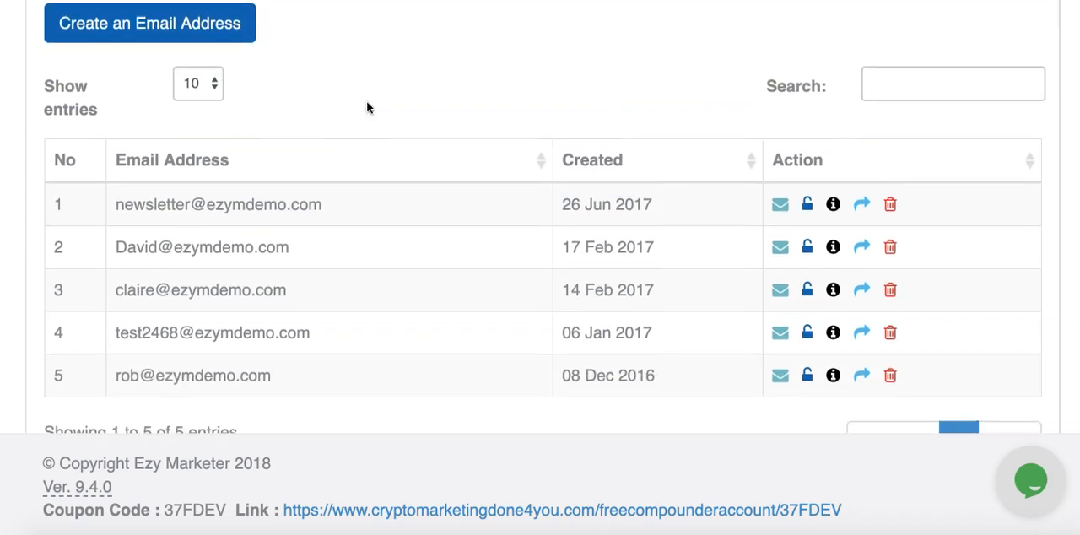
scroll(367, 106, down, 2)
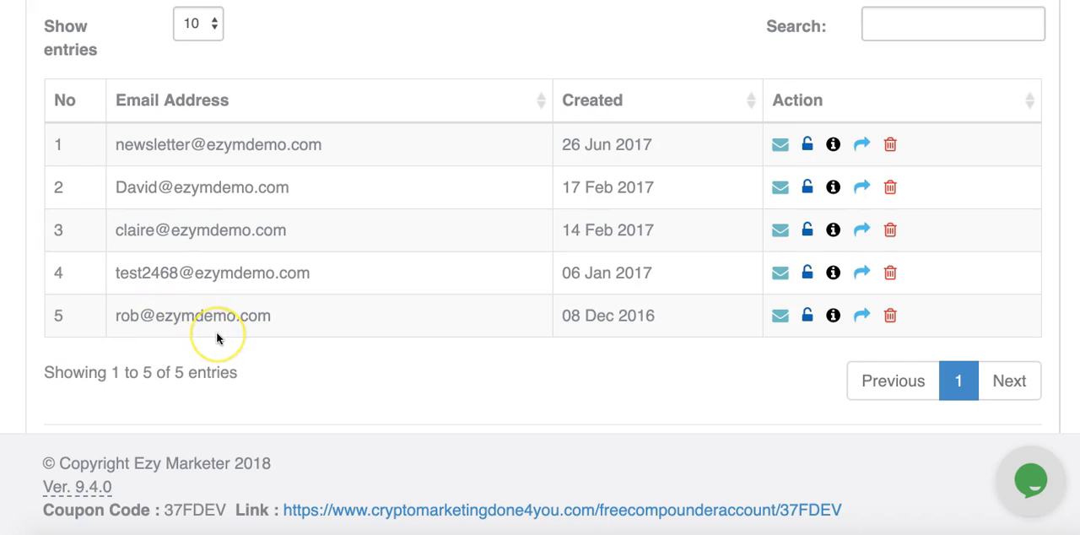
scroll(217, 337, up, 4)
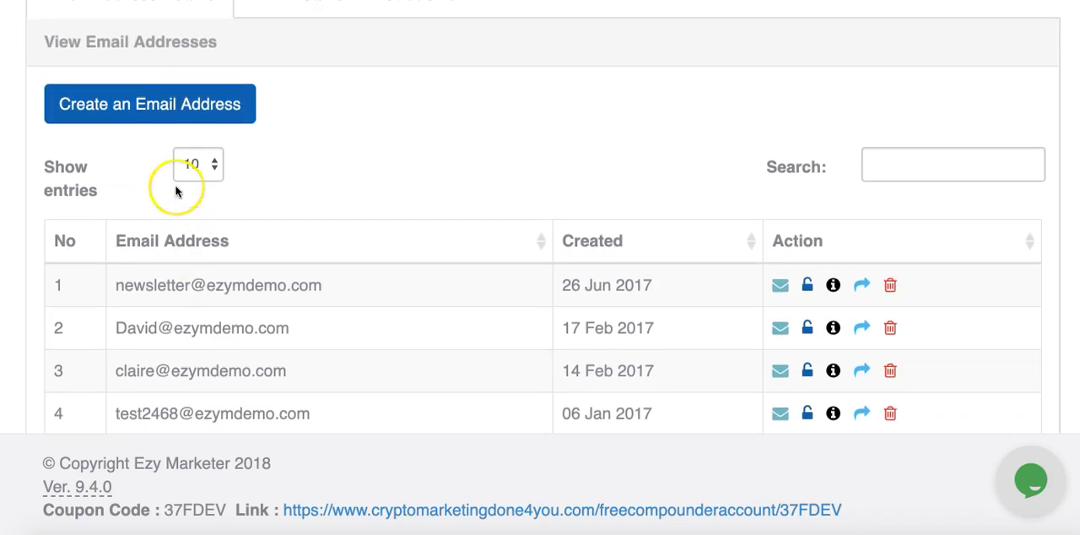
- Start creating an email address for the domain with test123 as its name
click(141, 104)
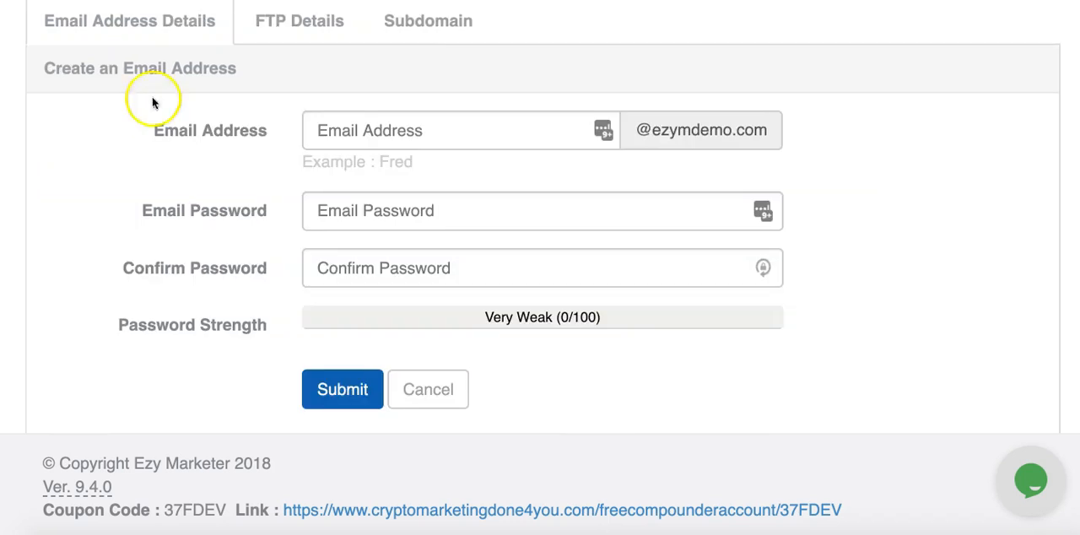
click(359, 128)
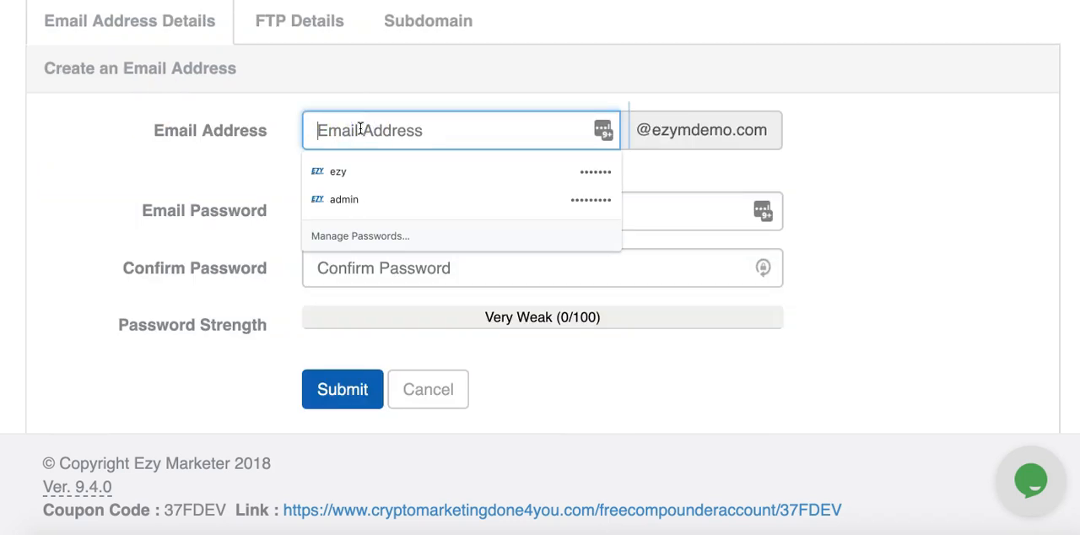
text(test123)
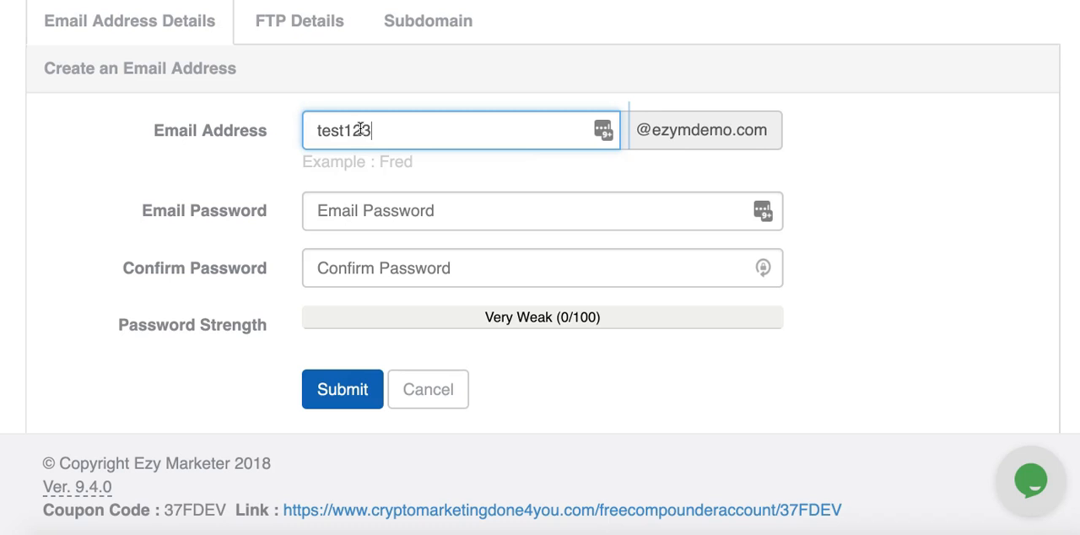
- Enter the email password, repeat it for confirmation, and submit the new email account
click(363, 210)
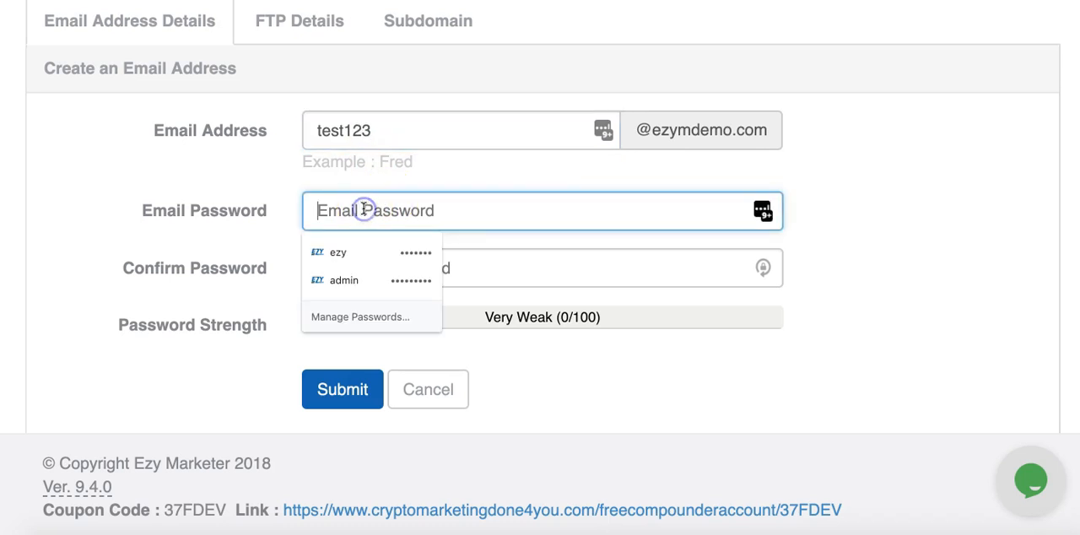
click(345, 210)
key(ctrl+v)
click(361, 268)
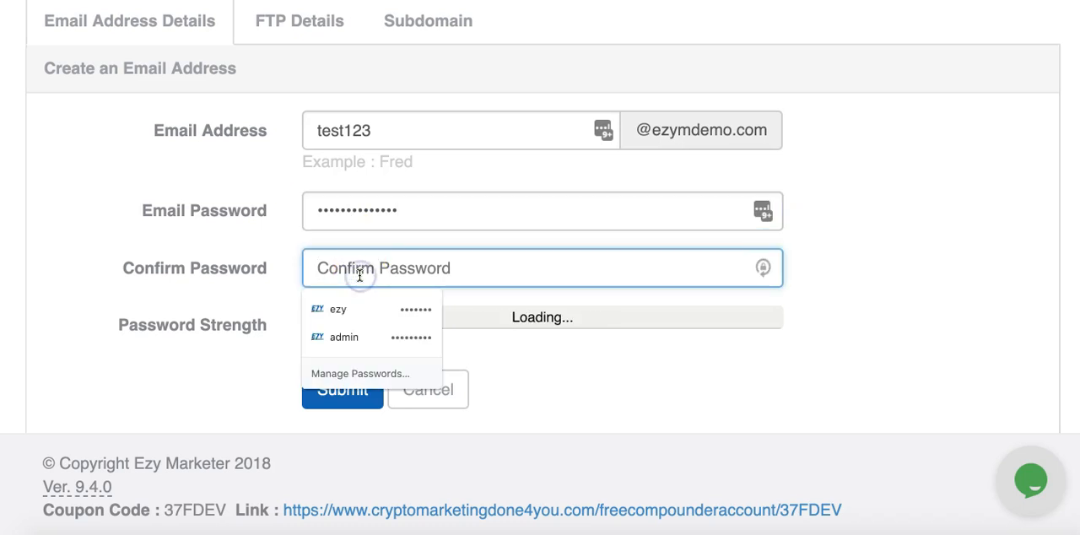
key(ctrl+v)
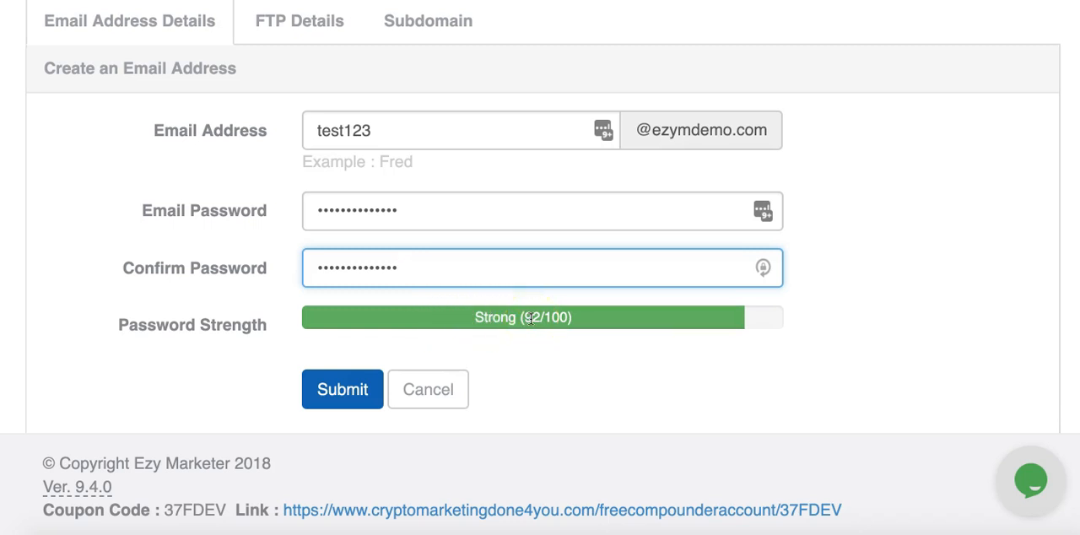
click(338, 390)
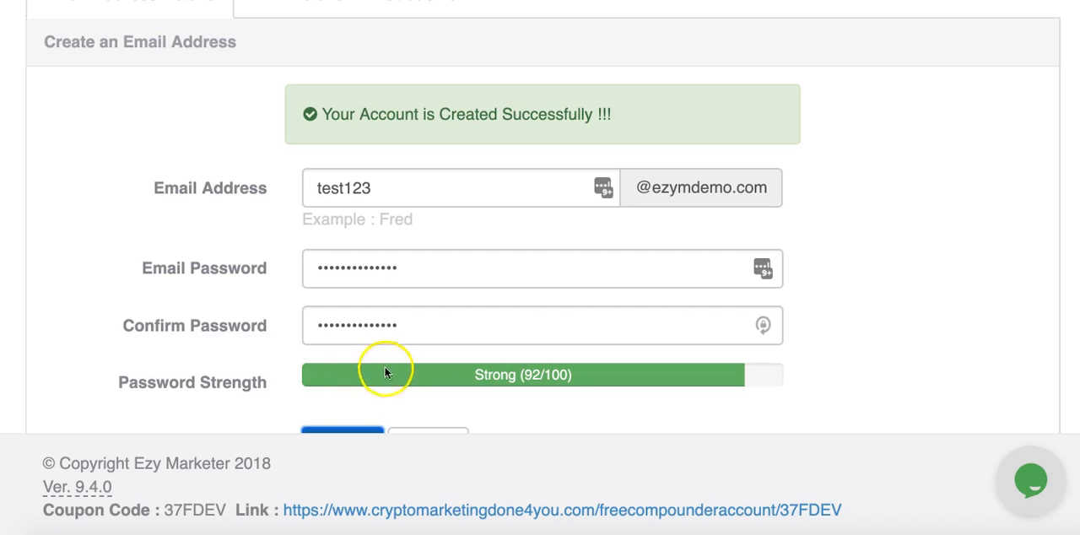
- Check the updated email address list and decline to save the new account's password in the browser
scroll(409, 368, down, 1)
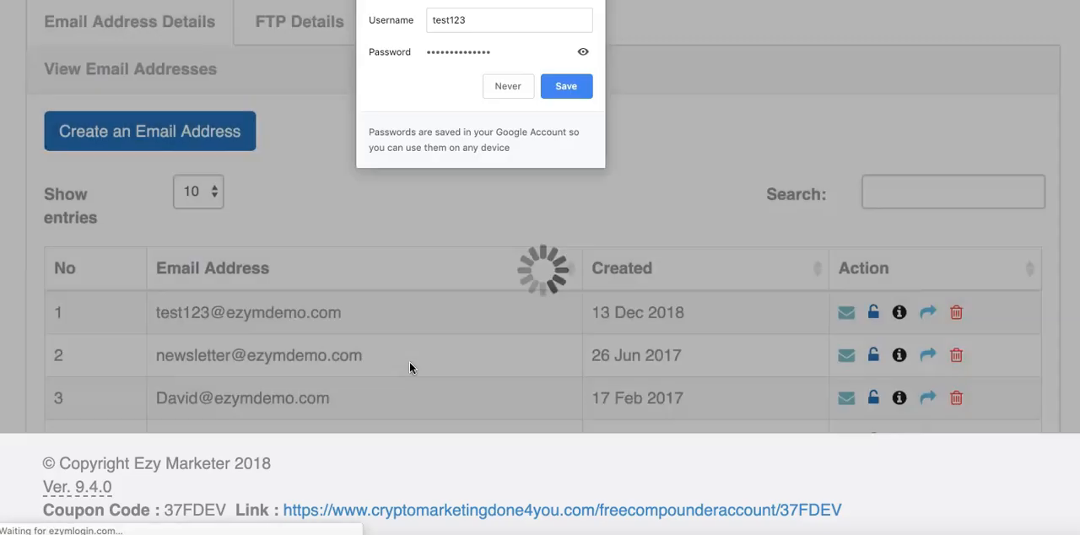
scroll(410, 368, down, 1)
scroll(409, 361, up, 1)
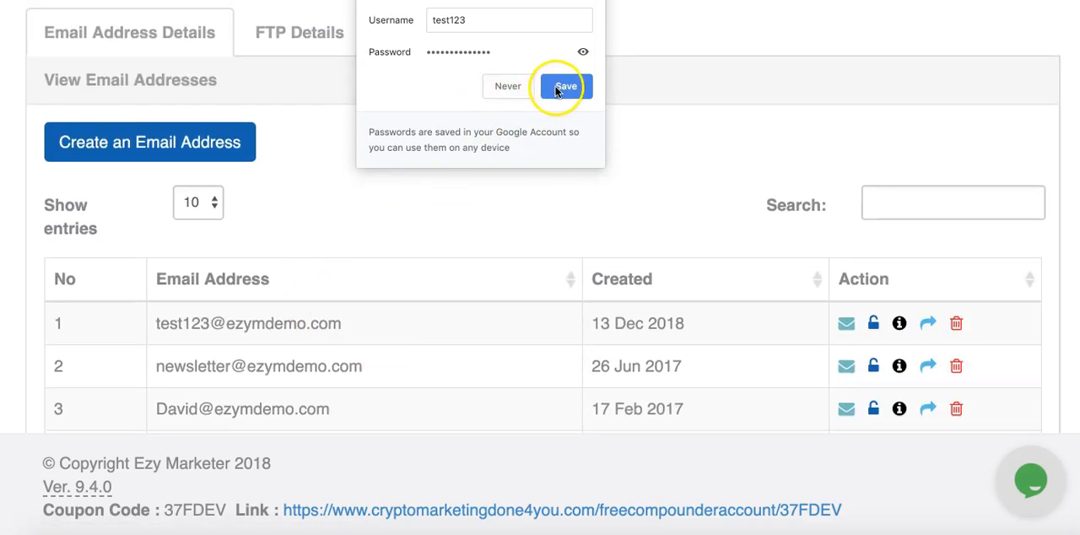
click(511, 87)
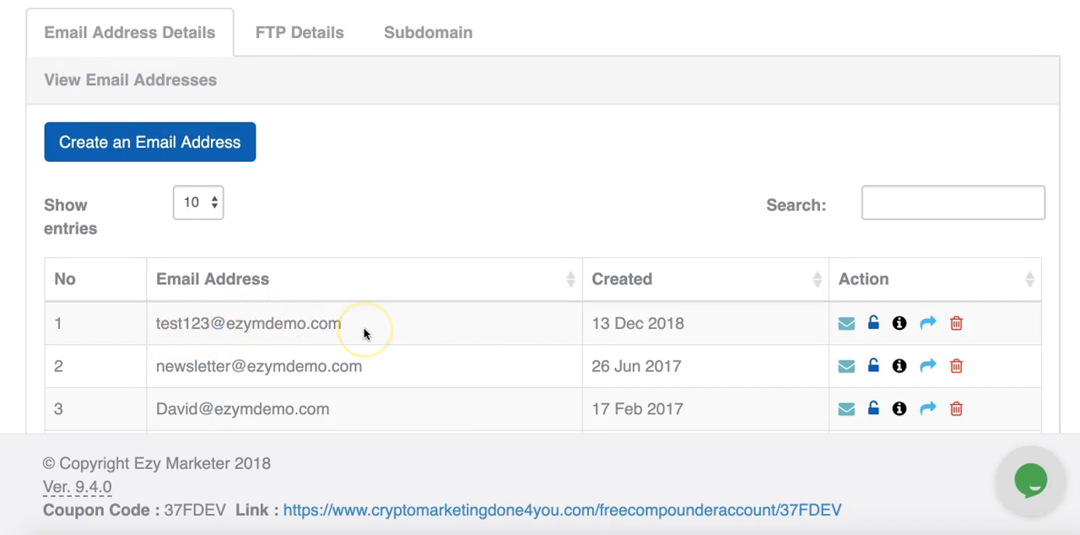
- Return to the dashboard, dismiss the product updates notice, and open the Websites section
scroll(365, 335, up, 3)
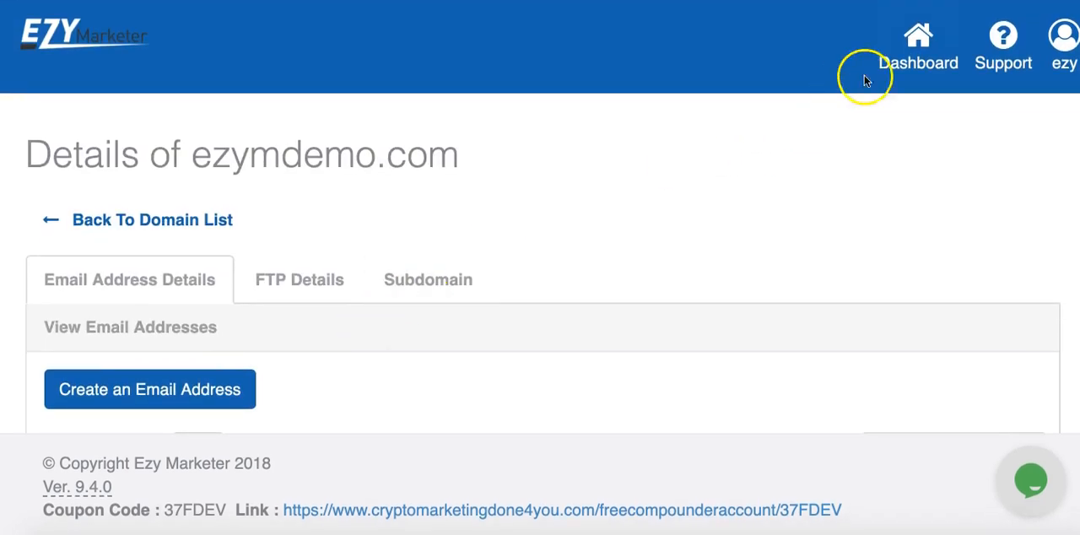
click(922, 49)
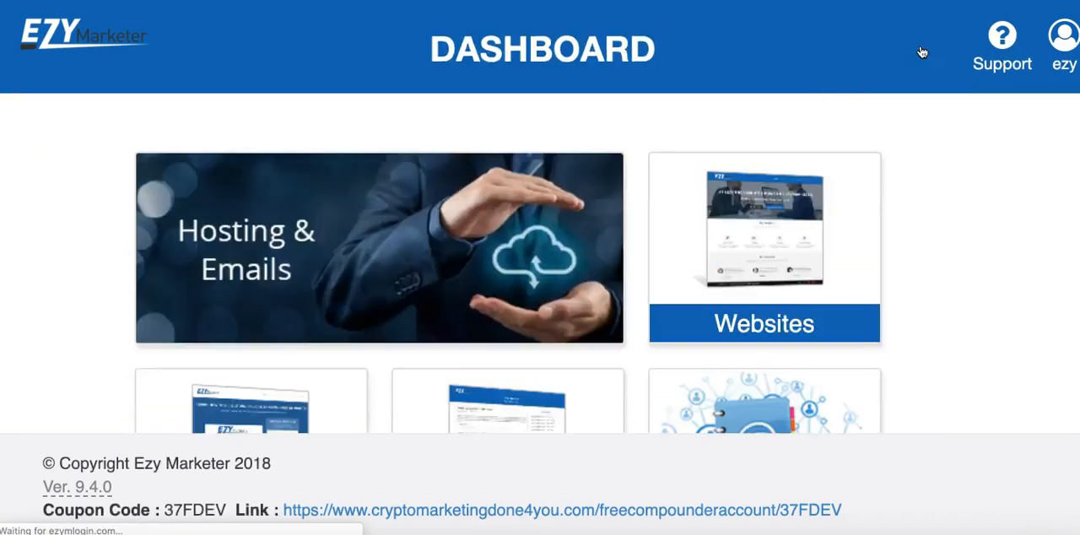
scroll(916, 121, down, 5)
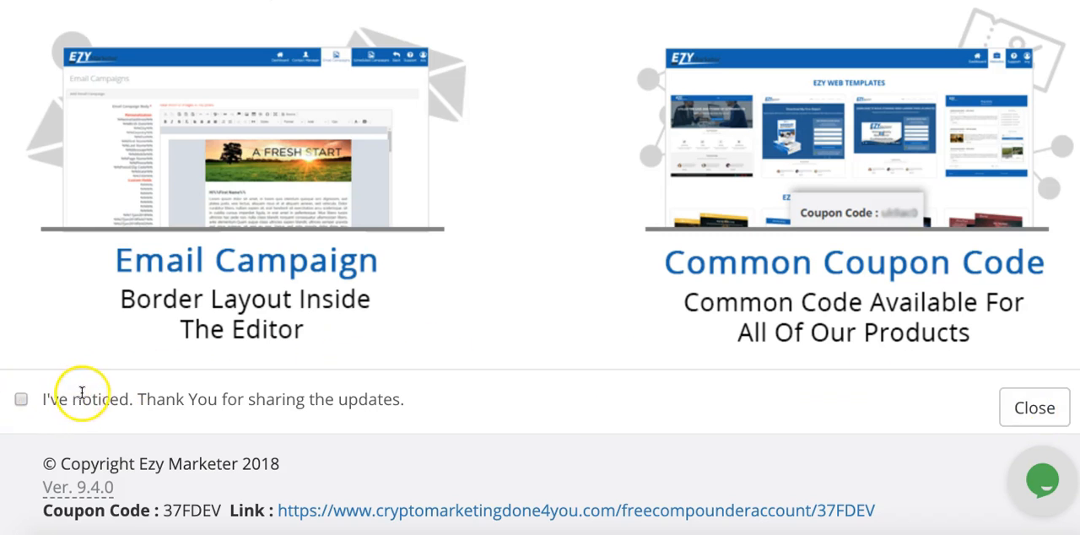
click(1035, 407)
click(661, 251)
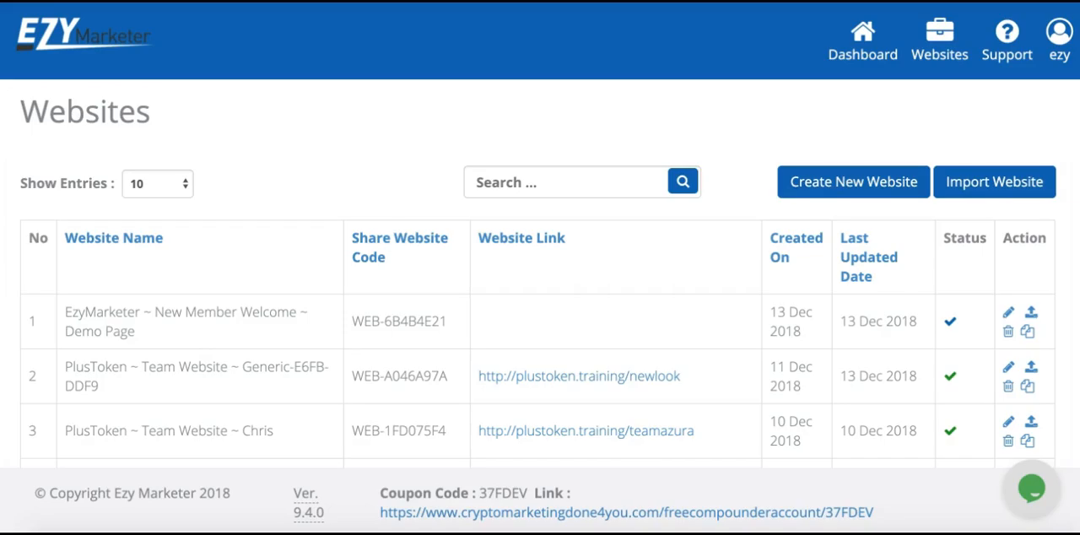
scroll(211, 312, down, 2)
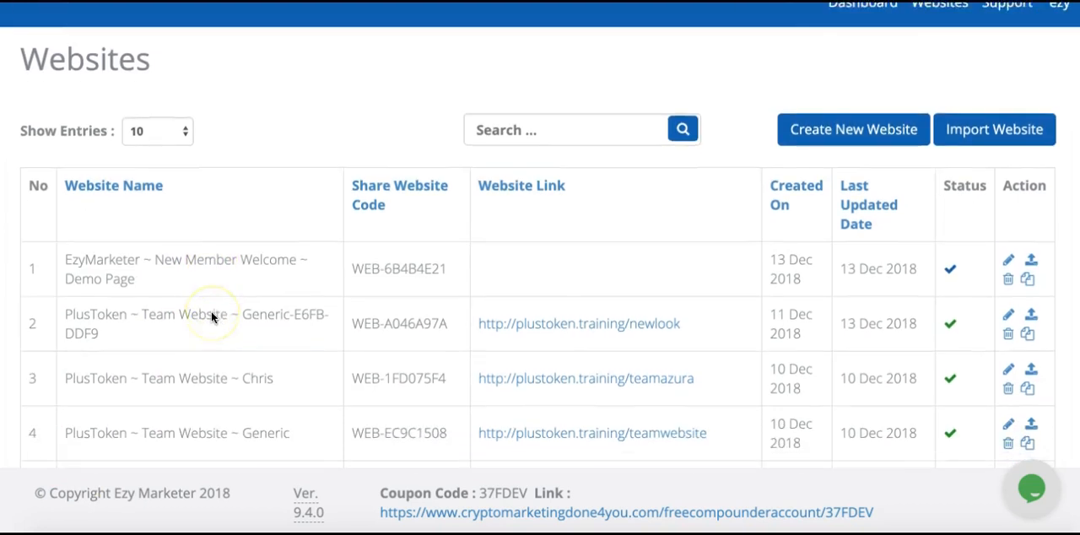
scroll(211, 312, up, 2)
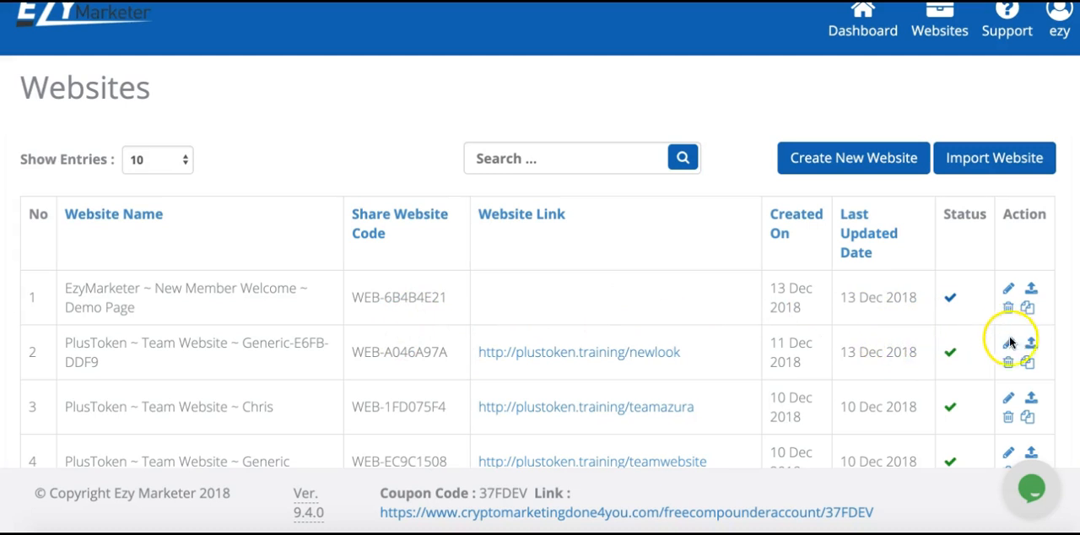
double_click(410, 353)
key(ctrl+c)
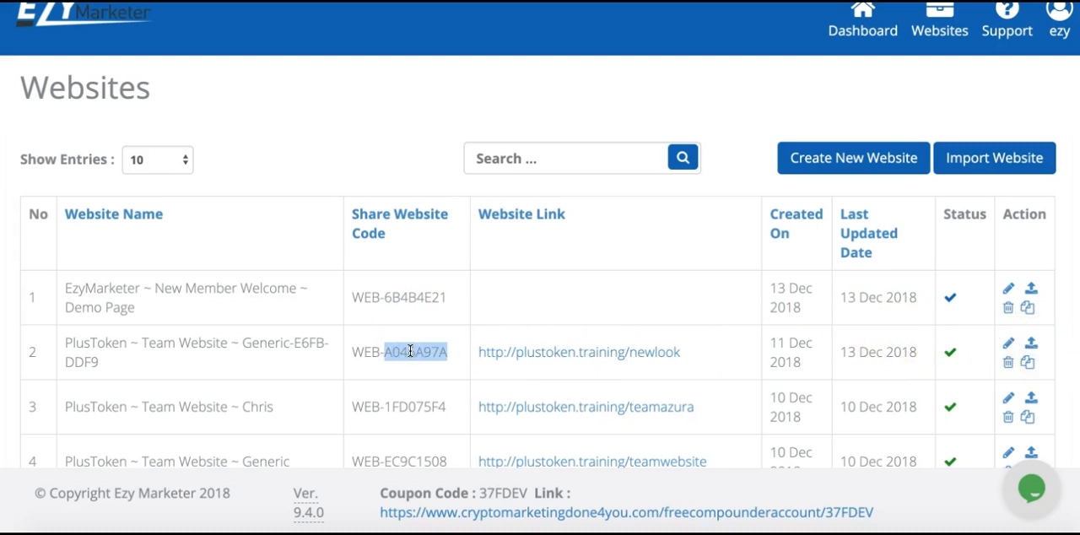
click(980, 159)
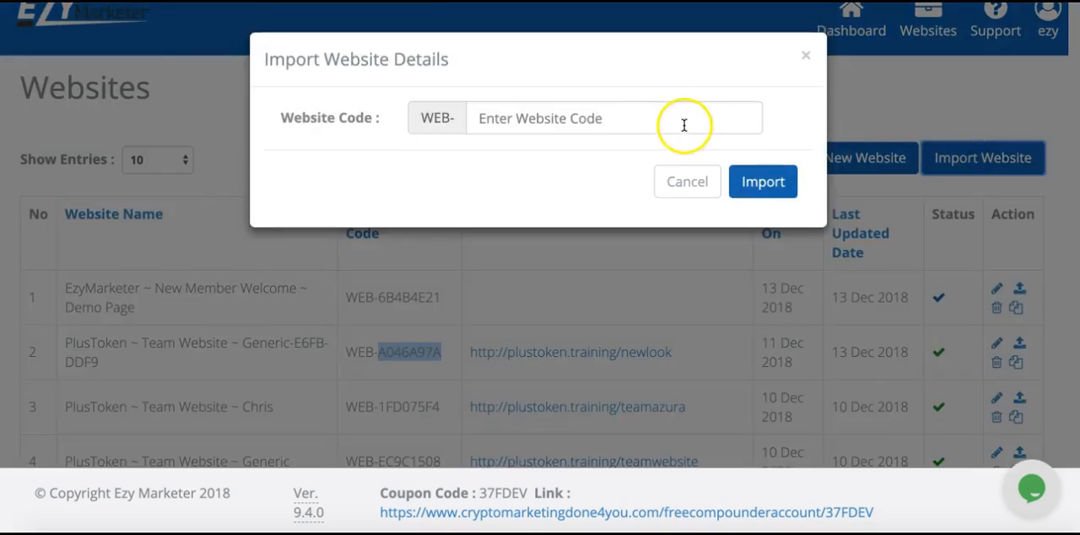
click(679, 125)
key(ctrl+v)
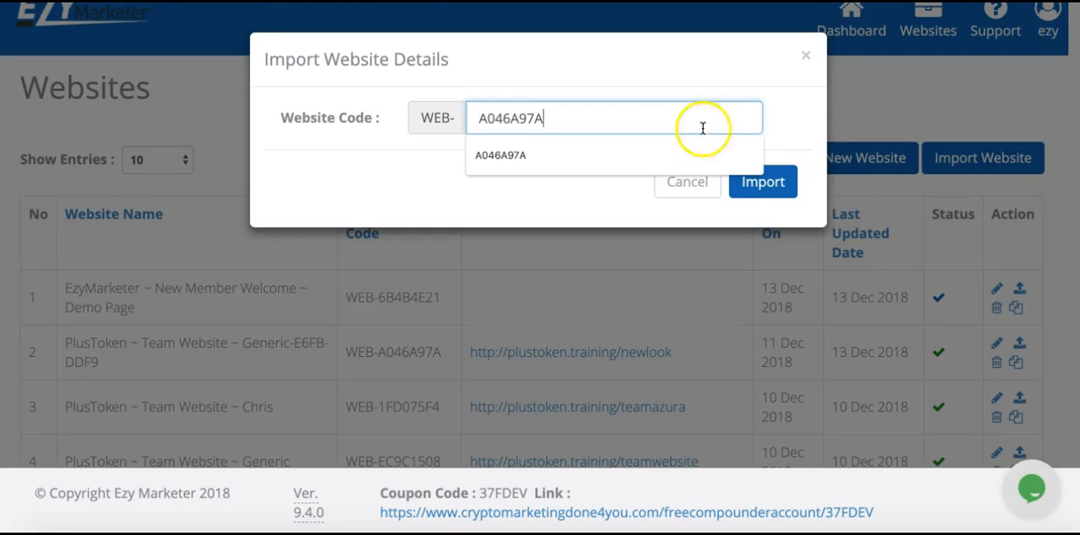
click(766, 187)
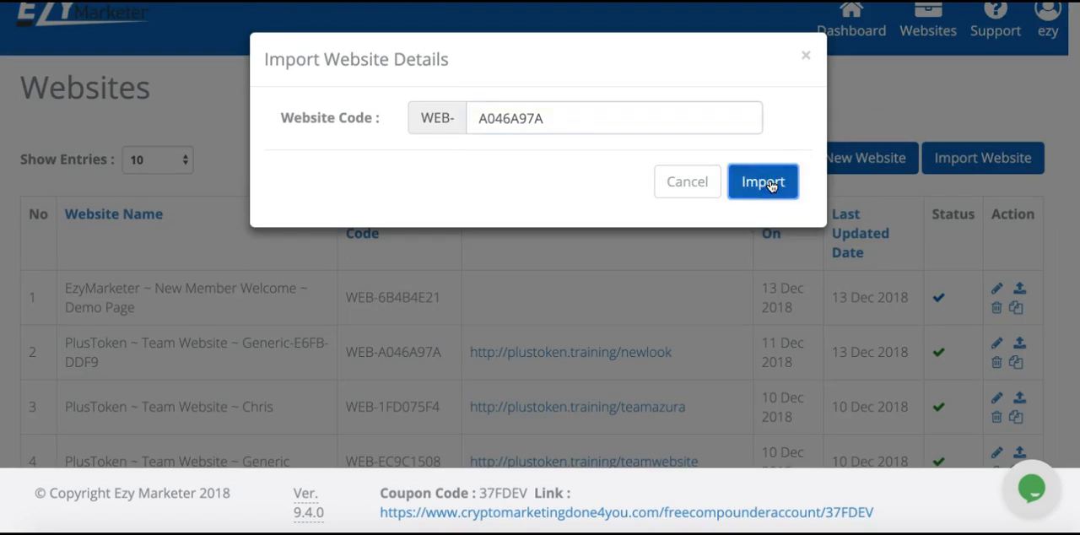
click(763, 184)
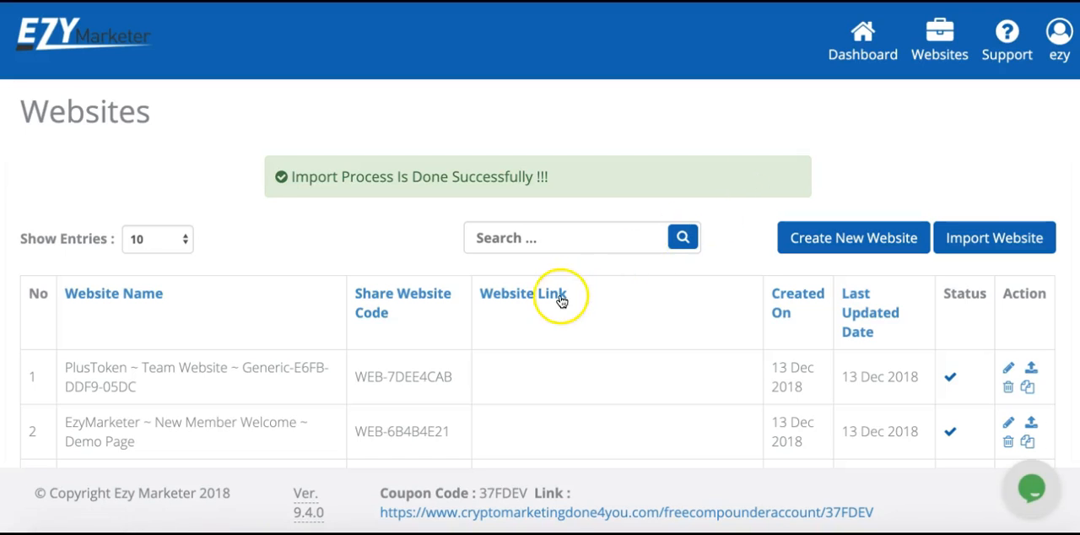
- Delete the newly imported PlusToken team website copy from the websites list
scroll(560, 297, down, 2)
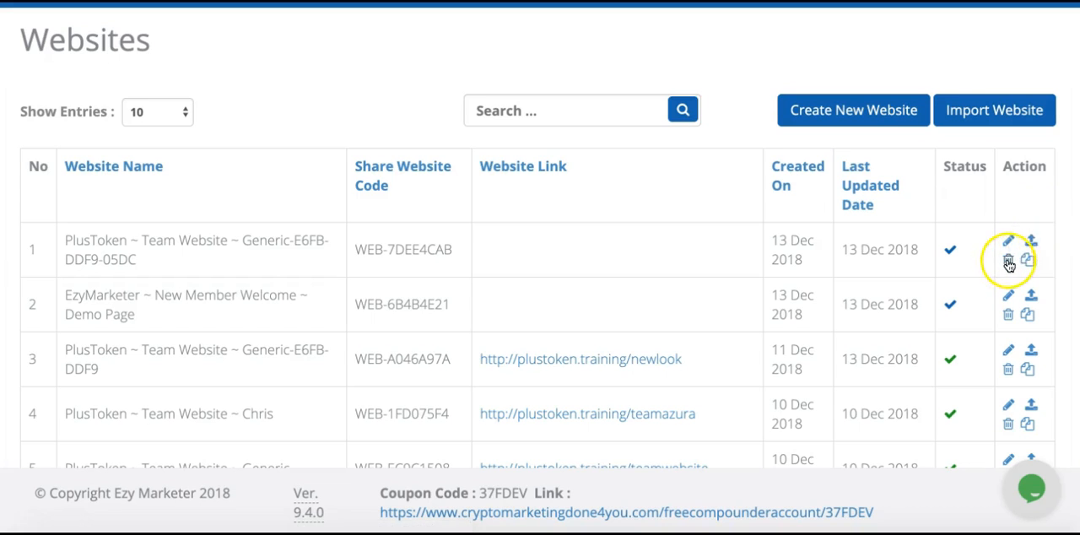
click(1008, 261)
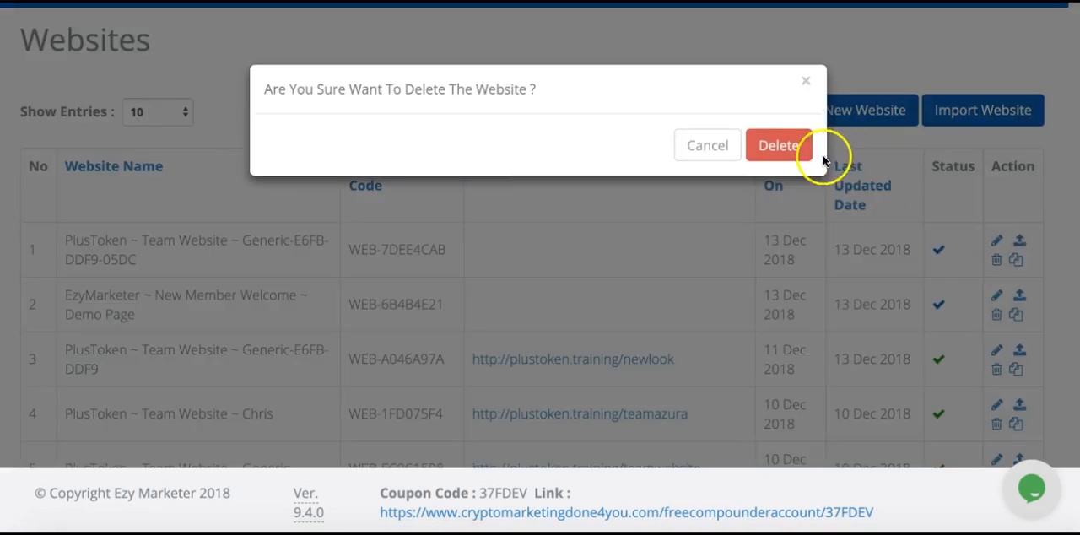
click(779, 144)
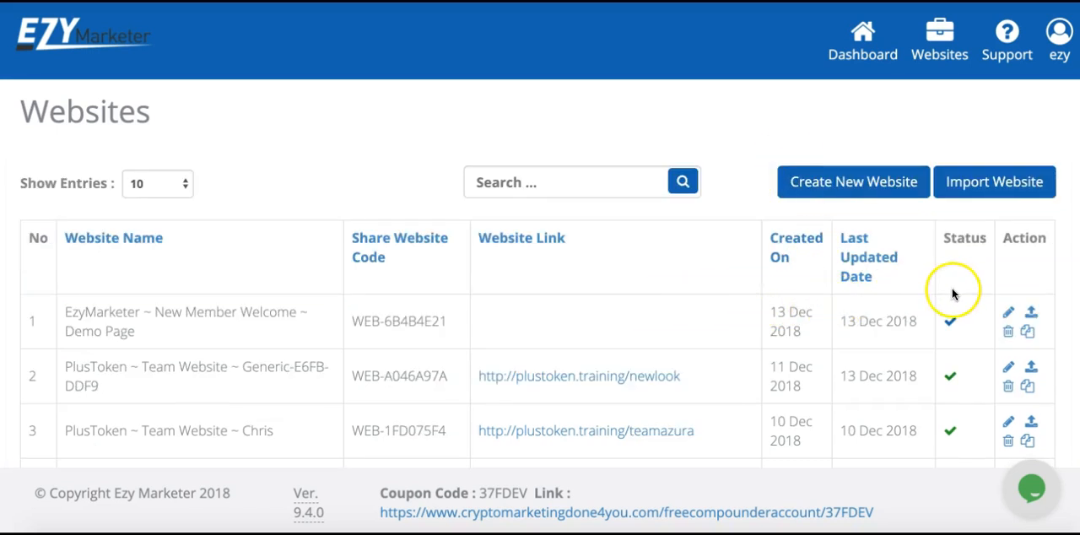
double_click(412, 320)
key(ctrl+c)
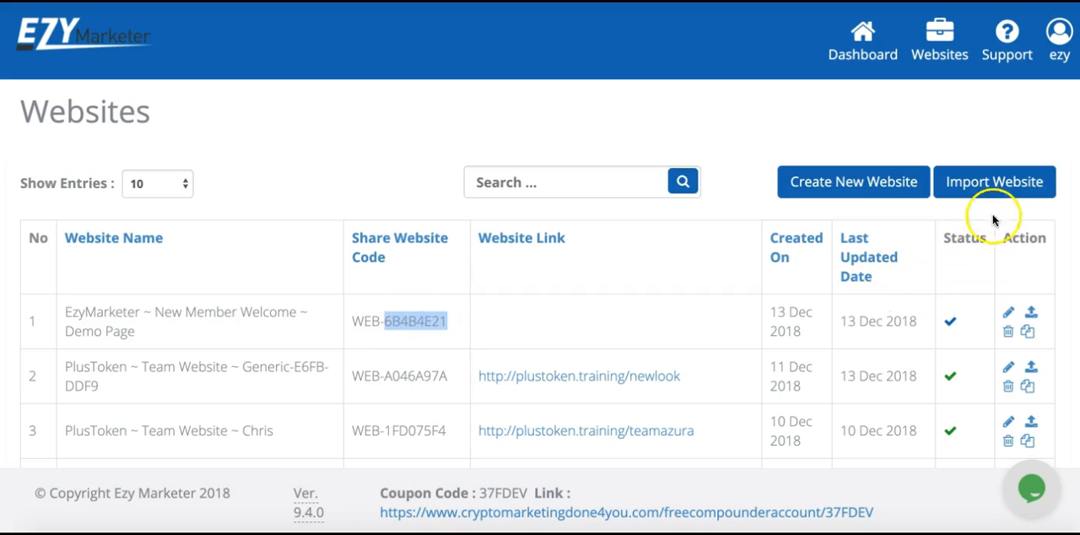
click(972, 184)
click(605, 117)
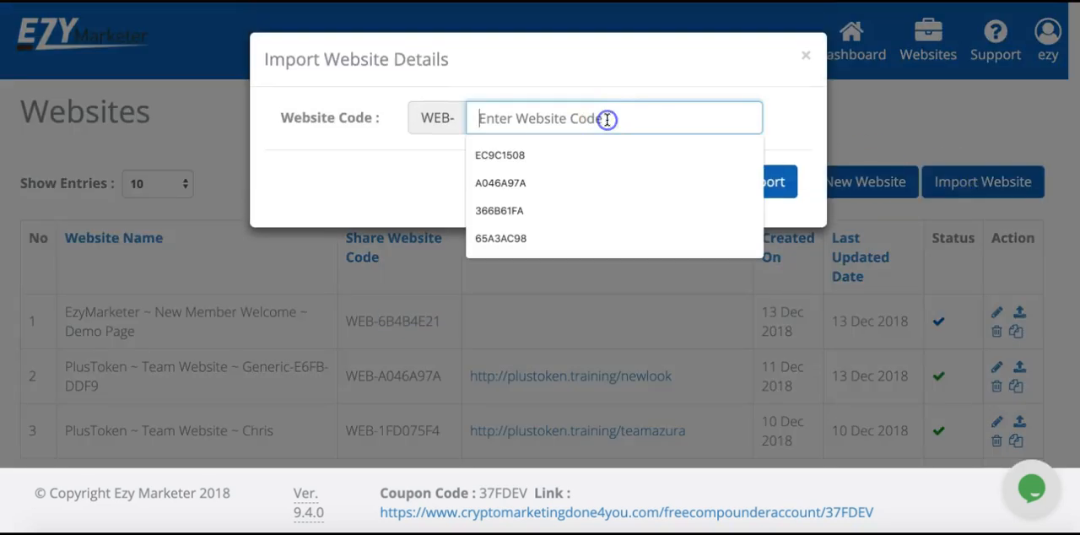
key(ctrl+v)
click(758, 181)
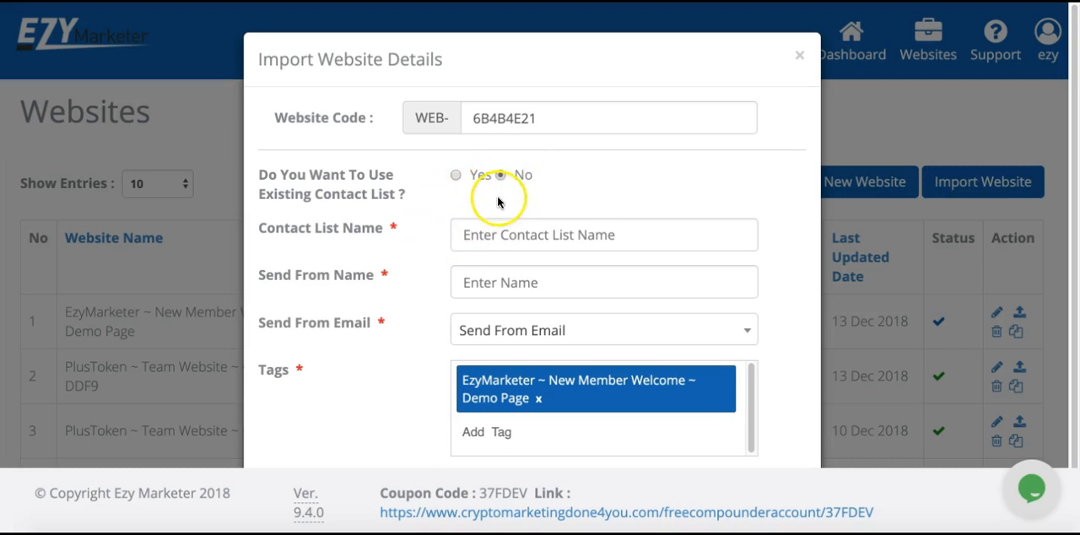
- Name the import's new contact list Video Test and enter the sender's full name
click(493, 234)
text(V)
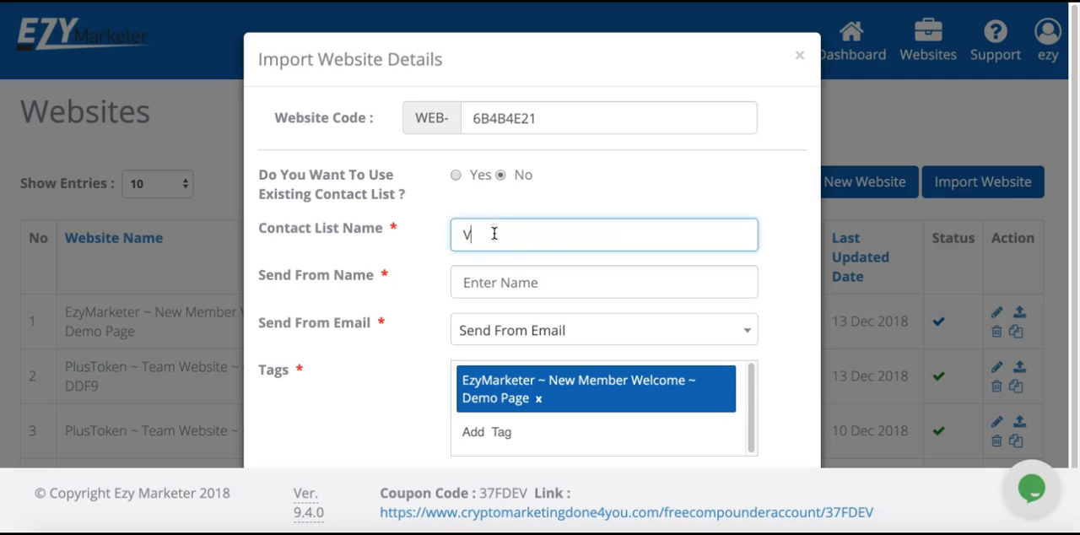
text(ideo Test)
click(521, 283)
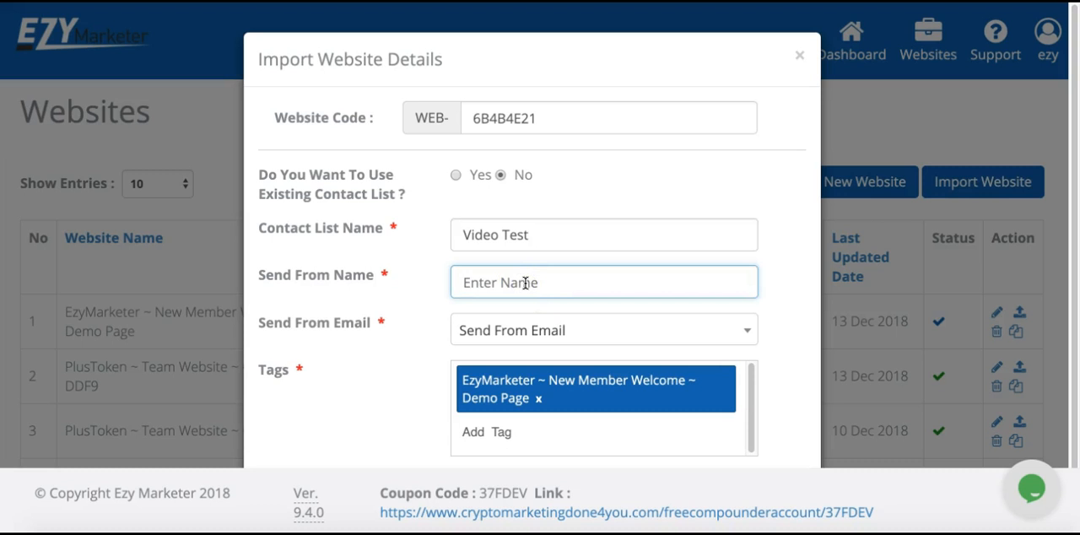
text(Rob Wilson)
click(455, 283)
click(552, 280)
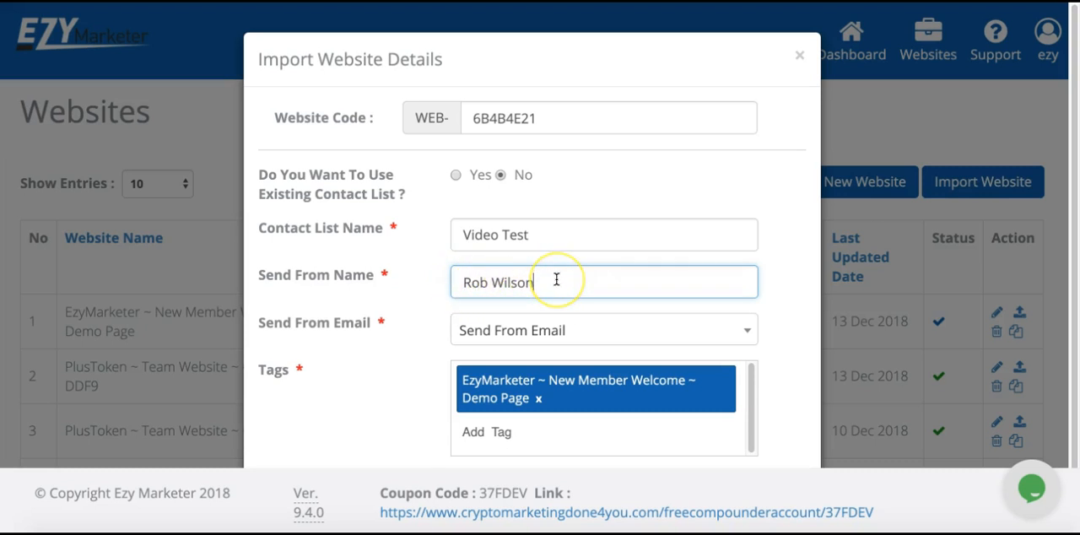
- Choose the test123 address as the sending email and complete the website import with its existing tag
click(558, 331)
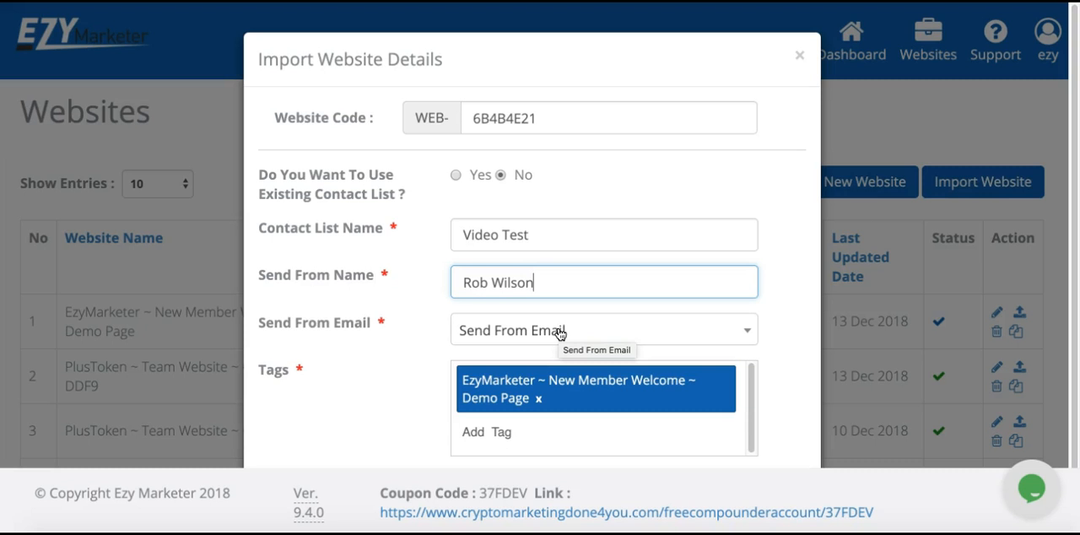
click(559, 332)
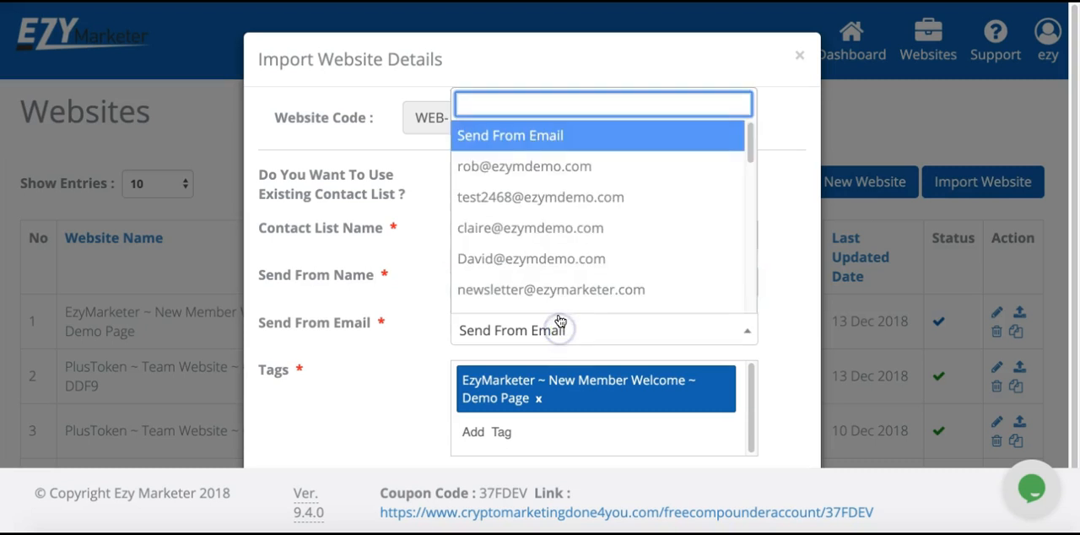
scroll(571, 155, down, 5)
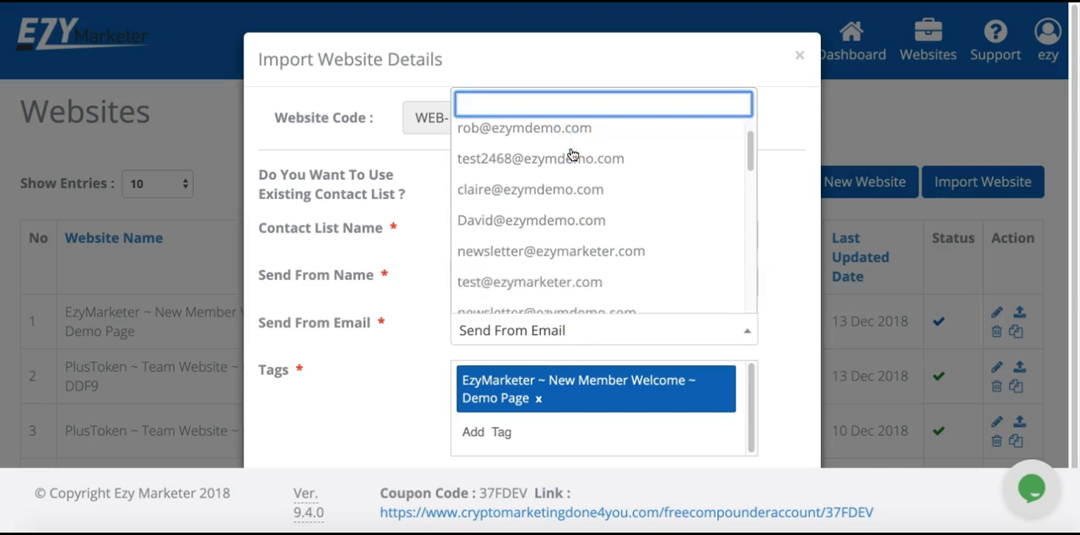
scroll(571, 155, down, 10)
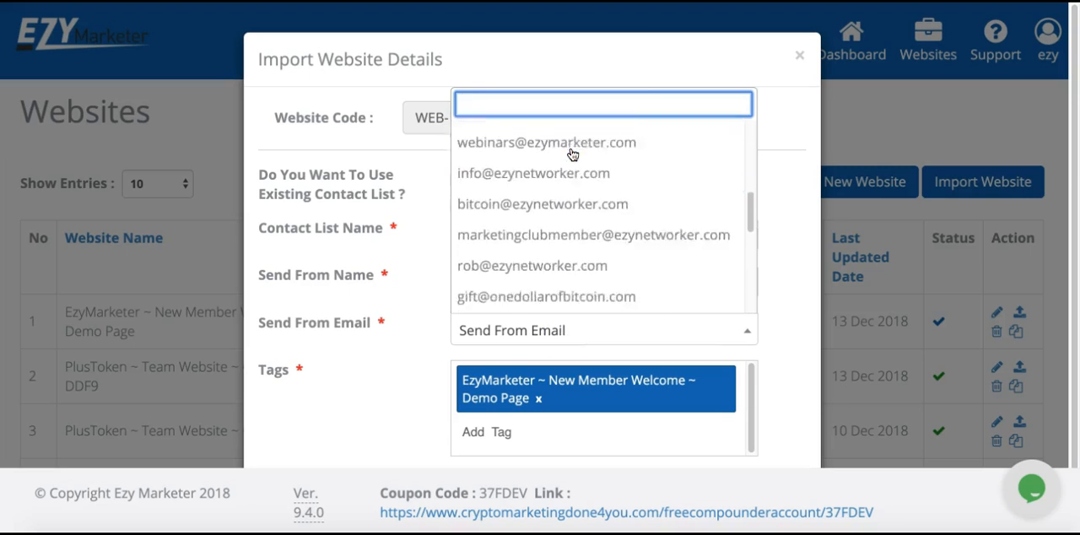
scroll(571, 155, down, 3)
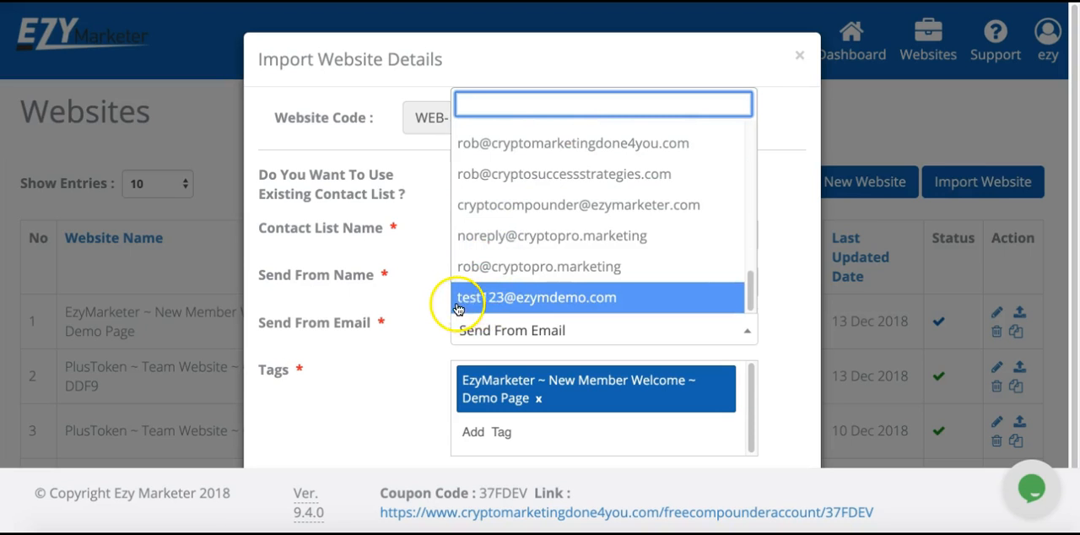
click(533, 299)
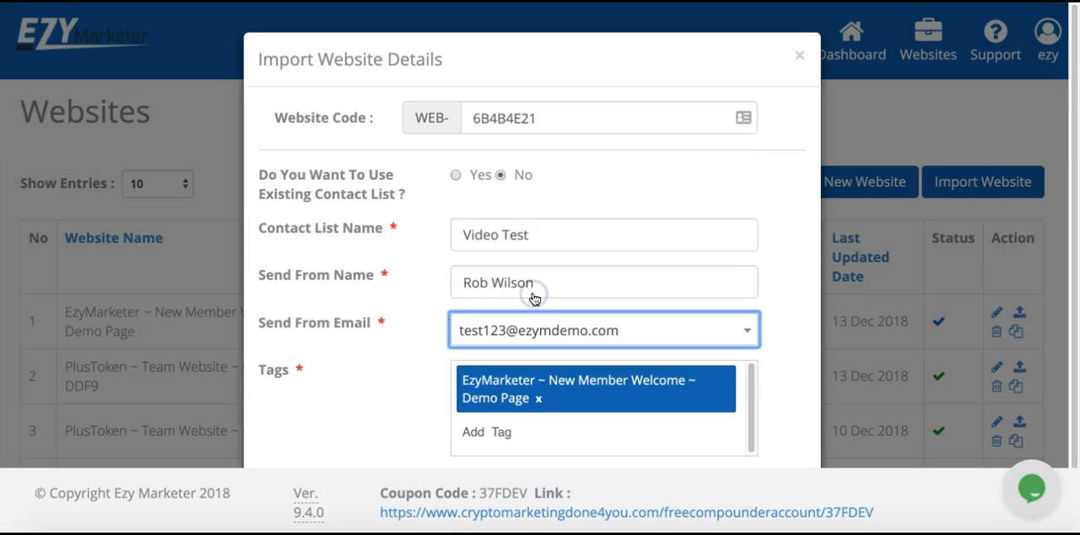
scroll(533, 299, down, 1)
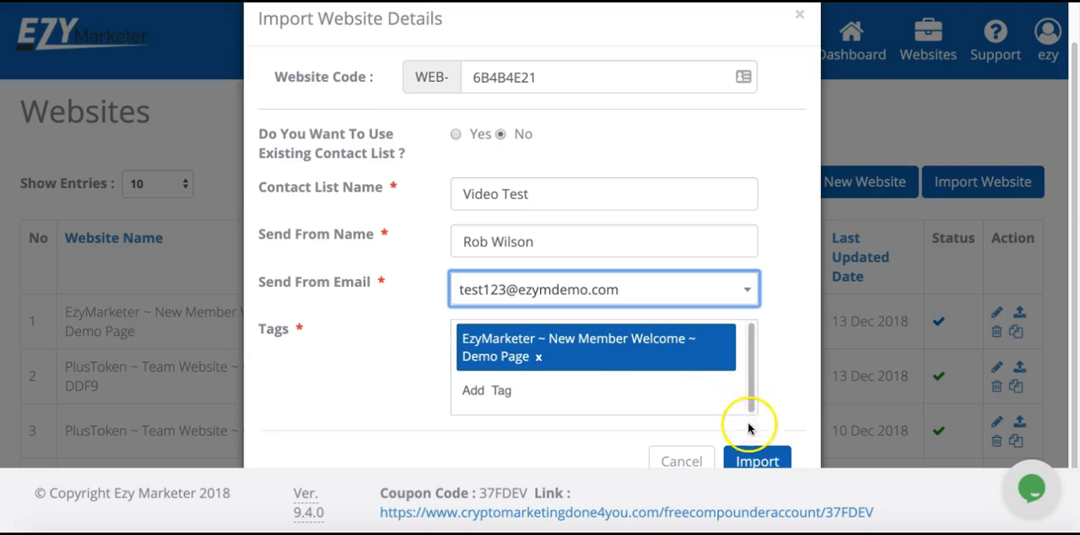
click(755, 464)
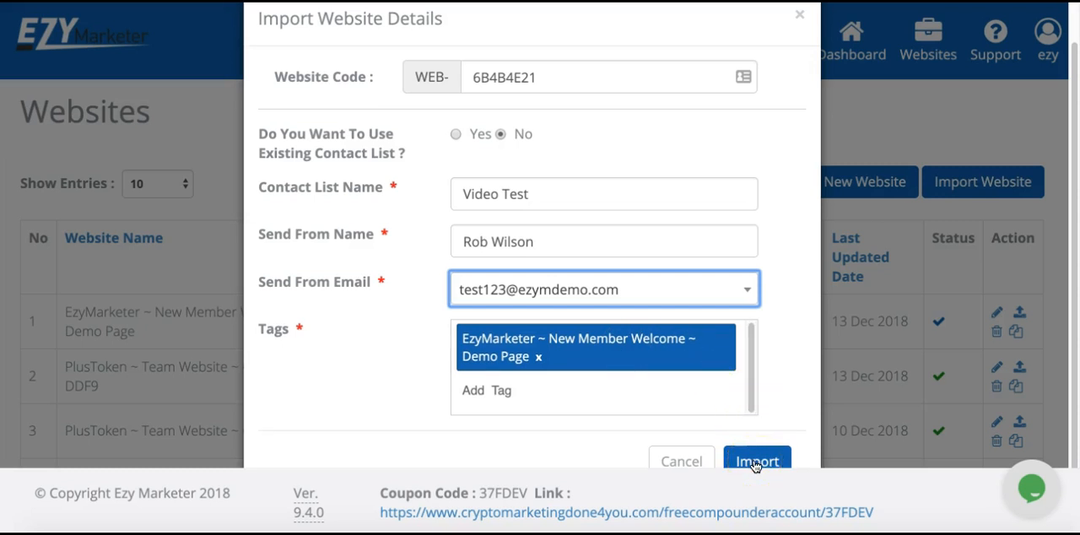
click(755, 464)
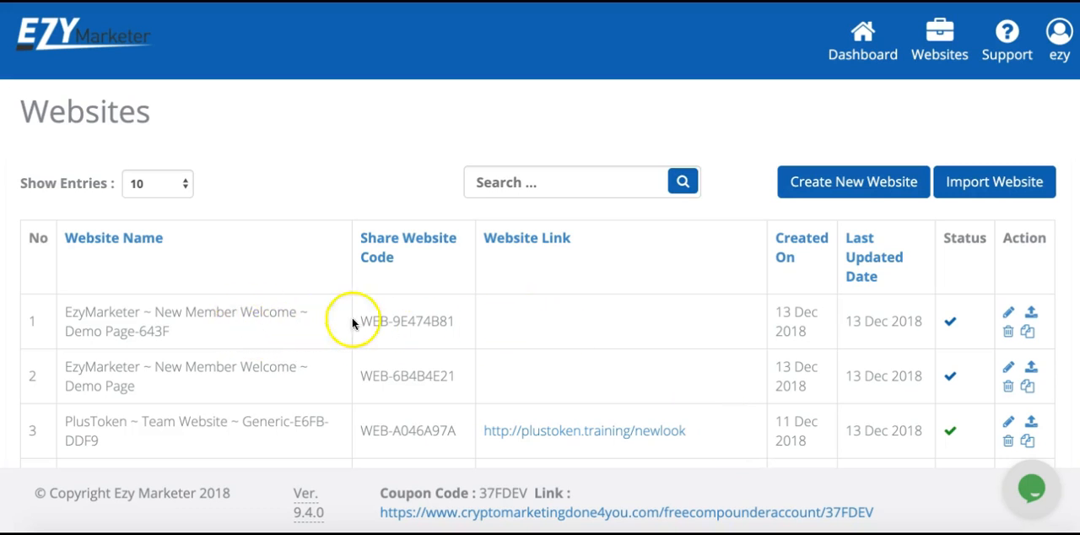
- Open the EzyMarketer ~ New Member Welcome ~ Demo Page-643F website for editing and examine its welcome and new member registration sections
click(1009, 315)
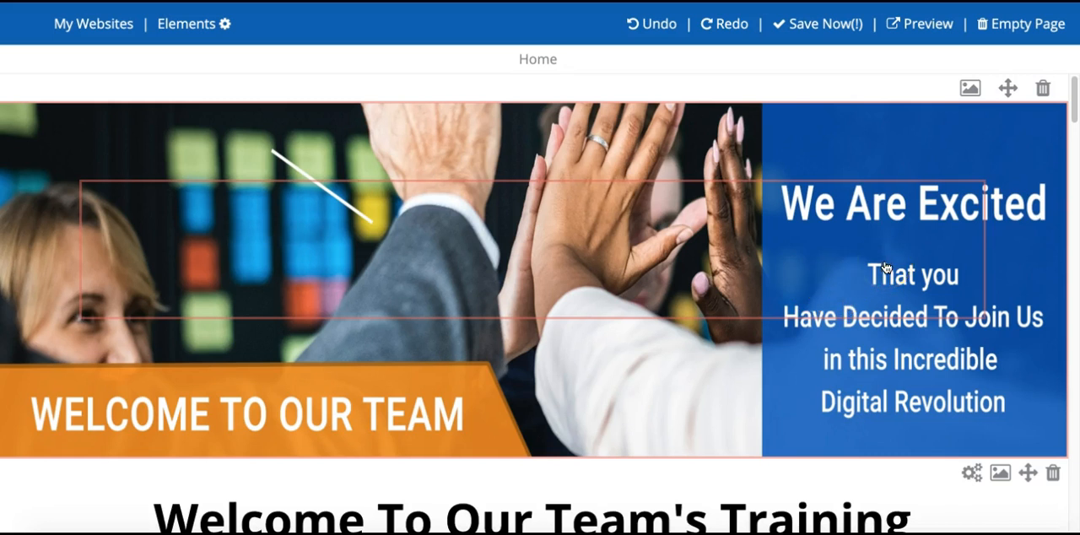
scroll(885, 268, down, 3)
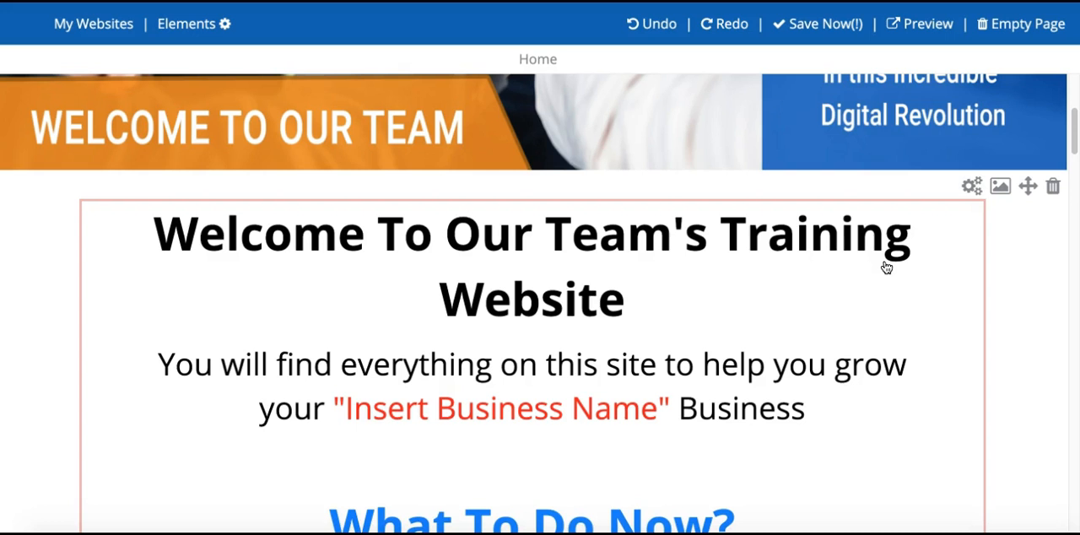
scroll(886, 267, down, 2)
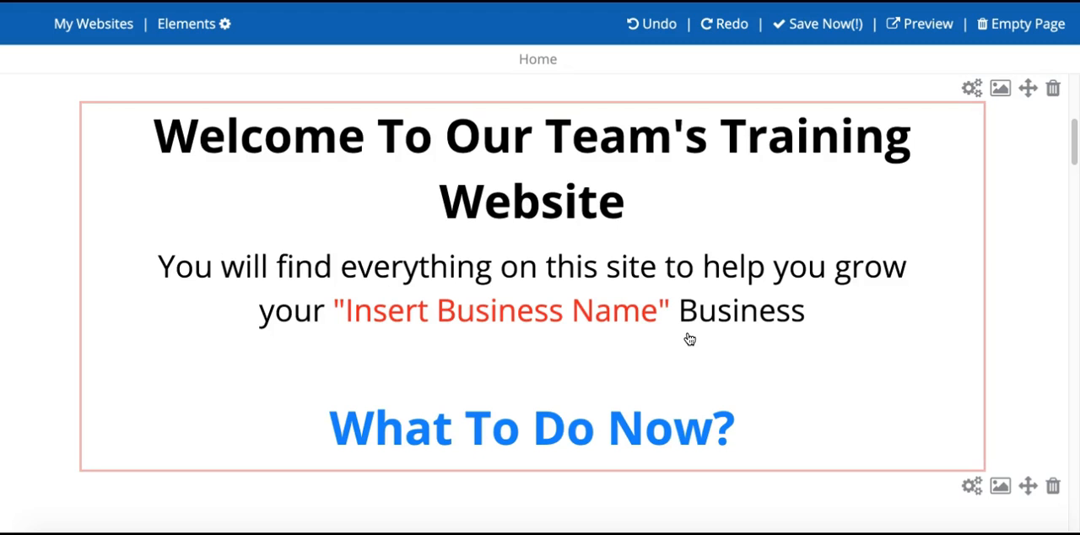
scroll(689, 338, down, 5)
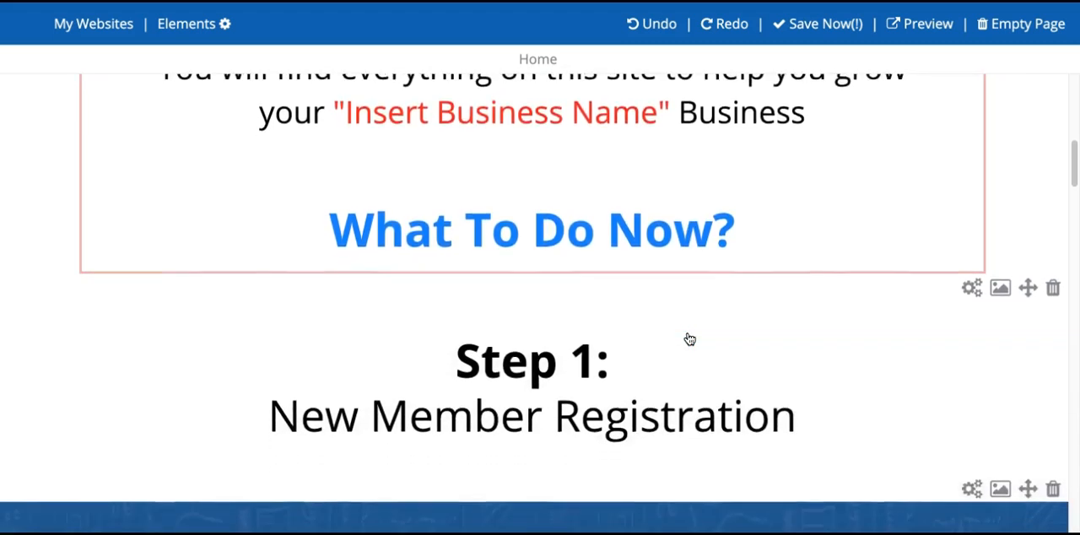
scroll(689, 338, down, 7)
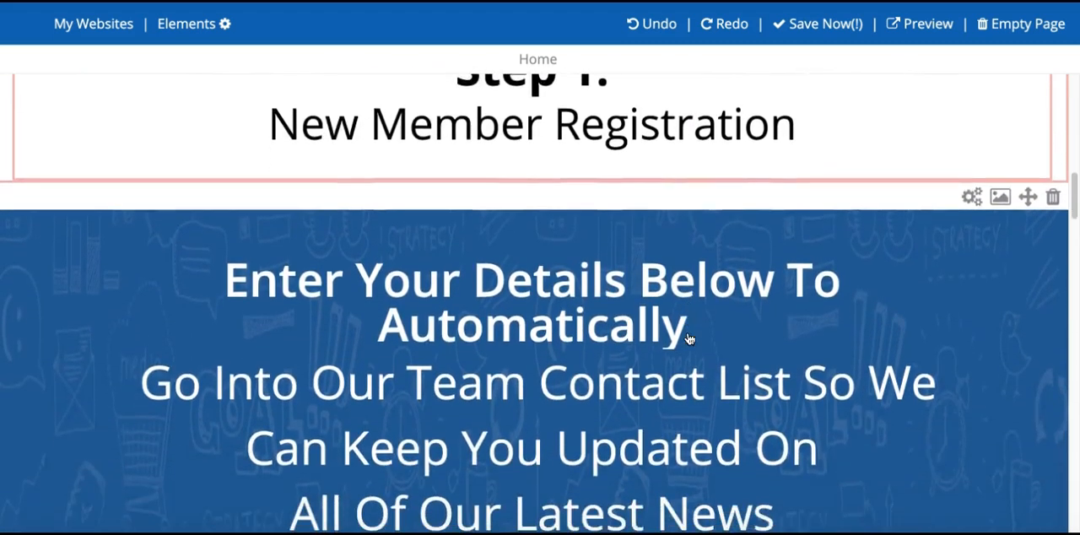
scroll(689, 338, down, 2)
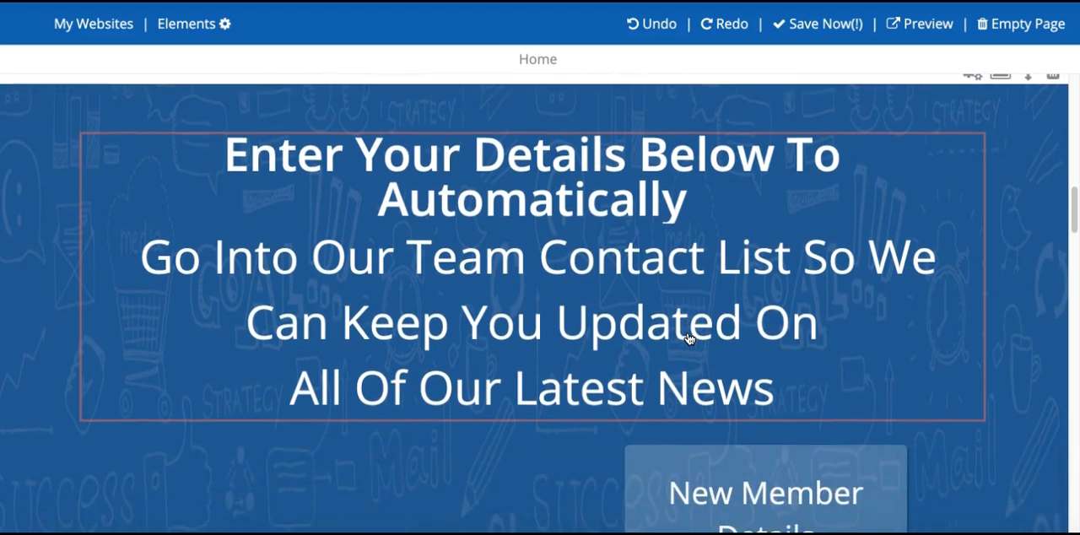
scroll(690, 338, down, 1)
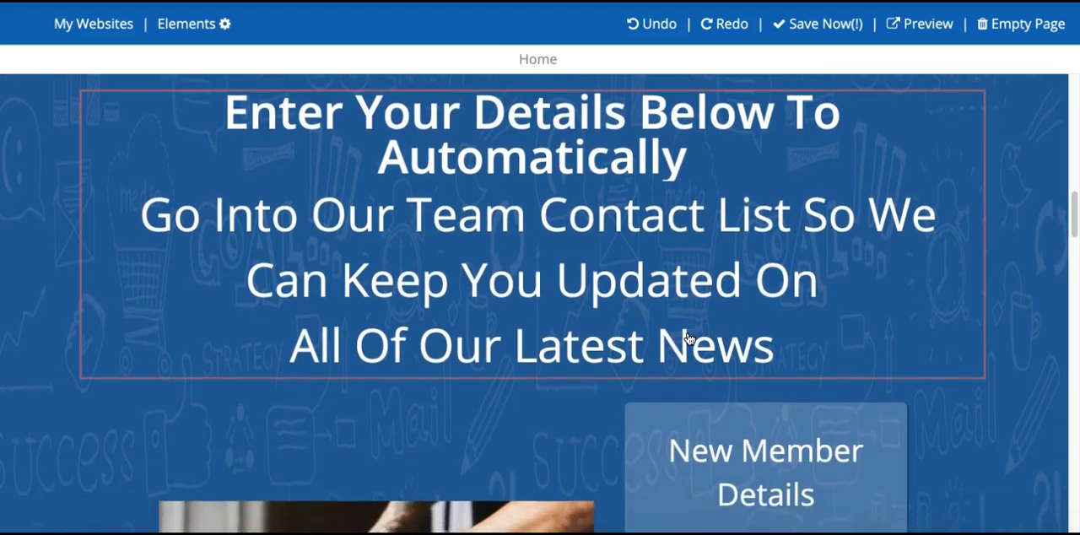
scroll(689, 338, down, 6)
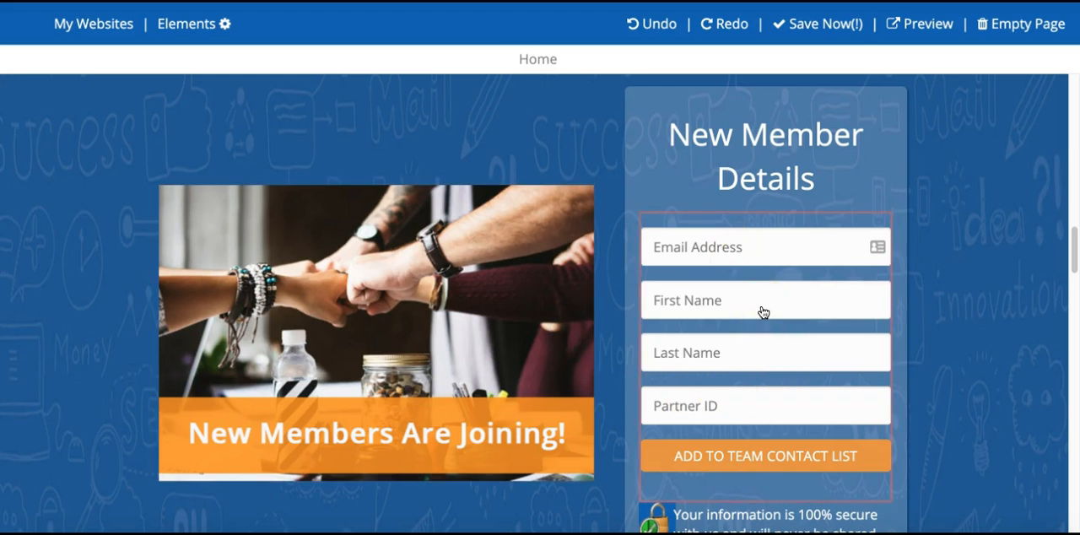
scroll(763, 312, down, 1)
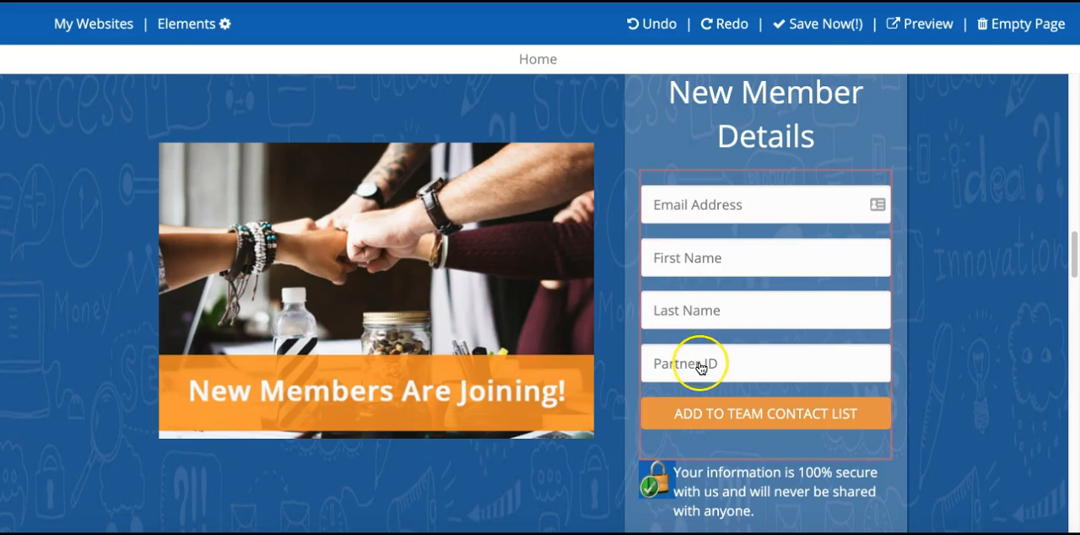
scroll(697, 358, down, 3)
scroll(700, 369, down, 5)
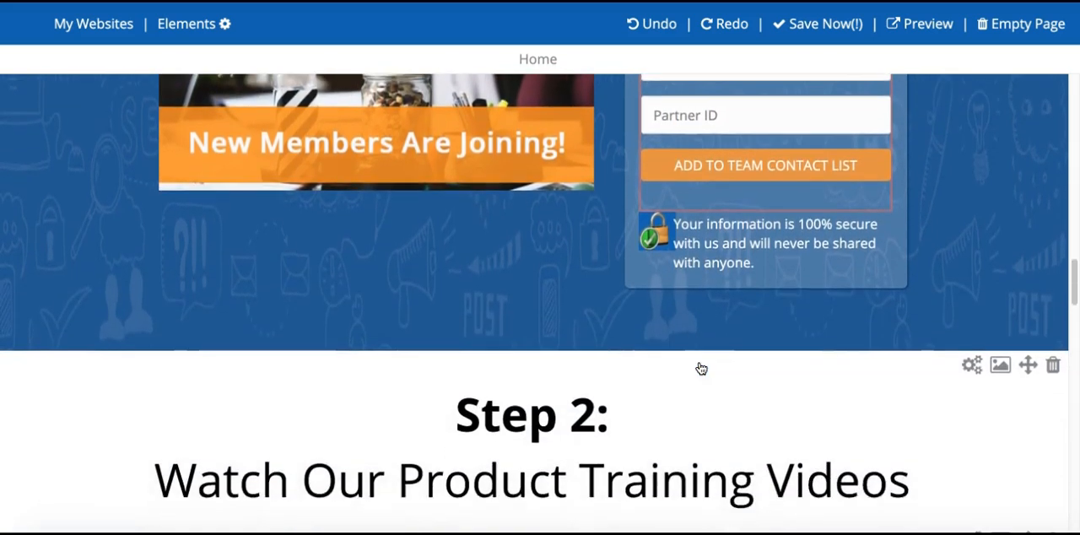
- Examine the page's product training videos, business building training videos, income banner and contact details
scroll(700, 369, down, 3)
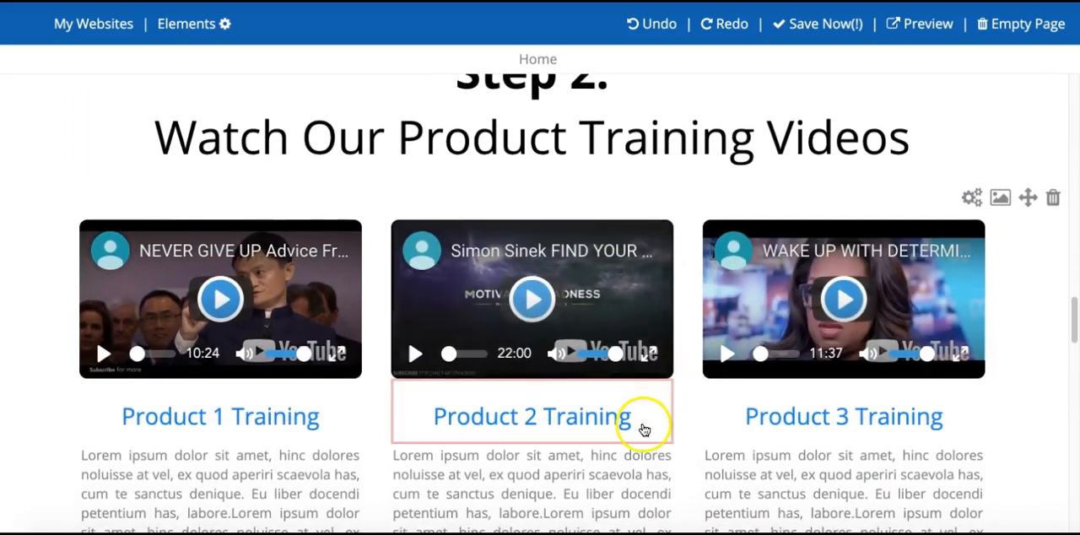
scroll(641, 421, down, 1)
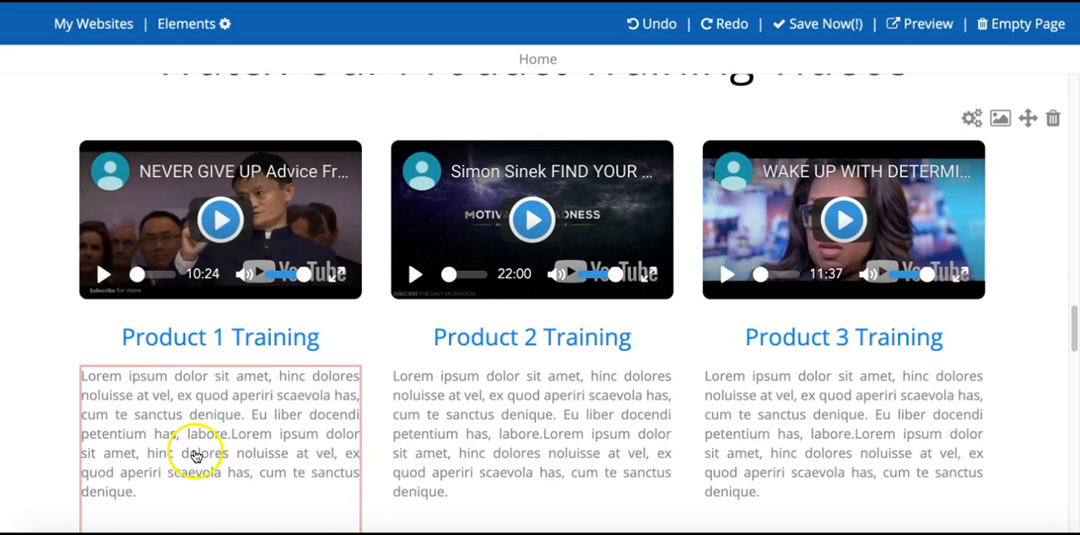
scroll(530, 402, down, 3)
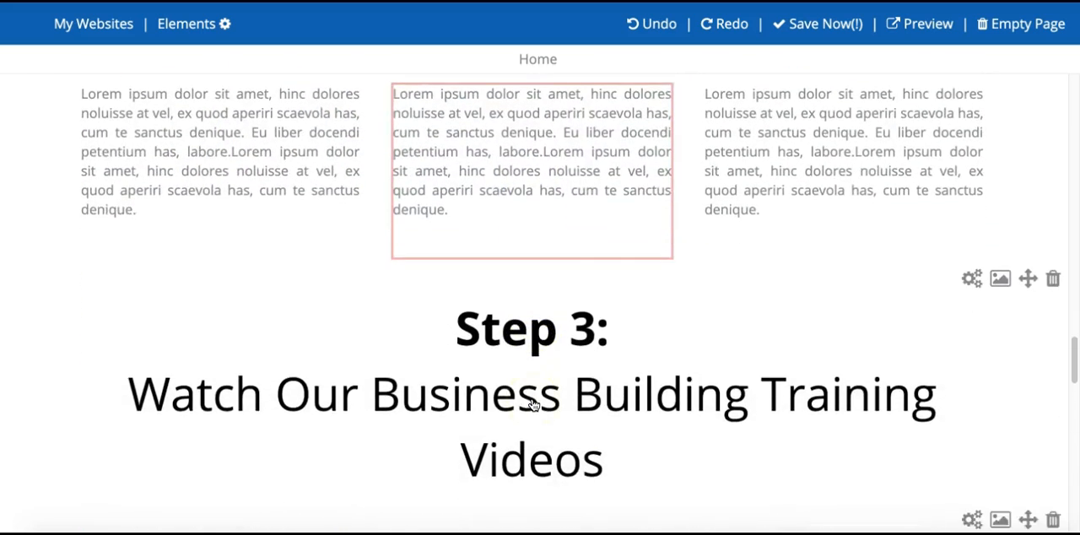
scroll(550, 425, down, 1)
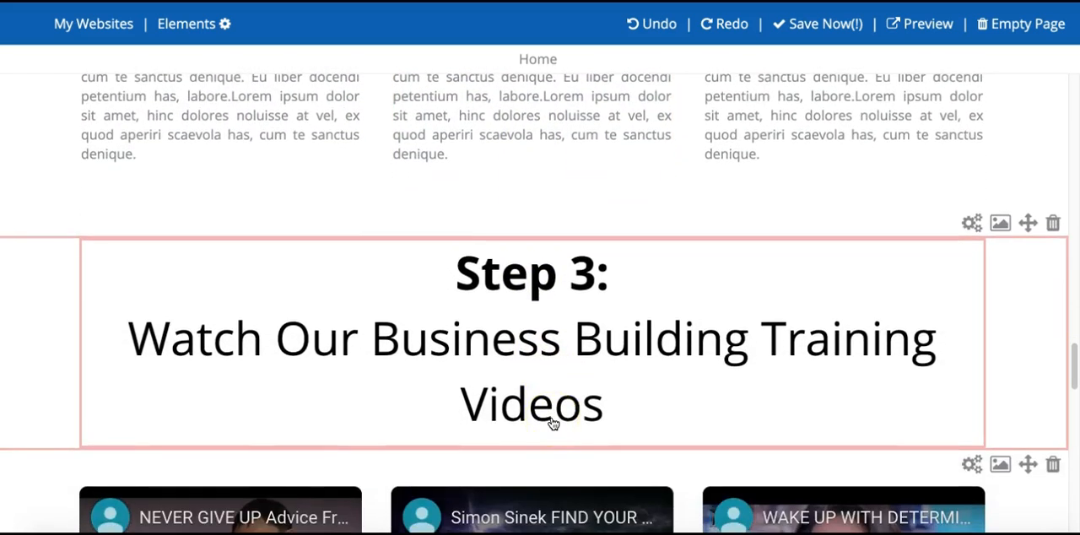
scroll(552, 424, down, 2)
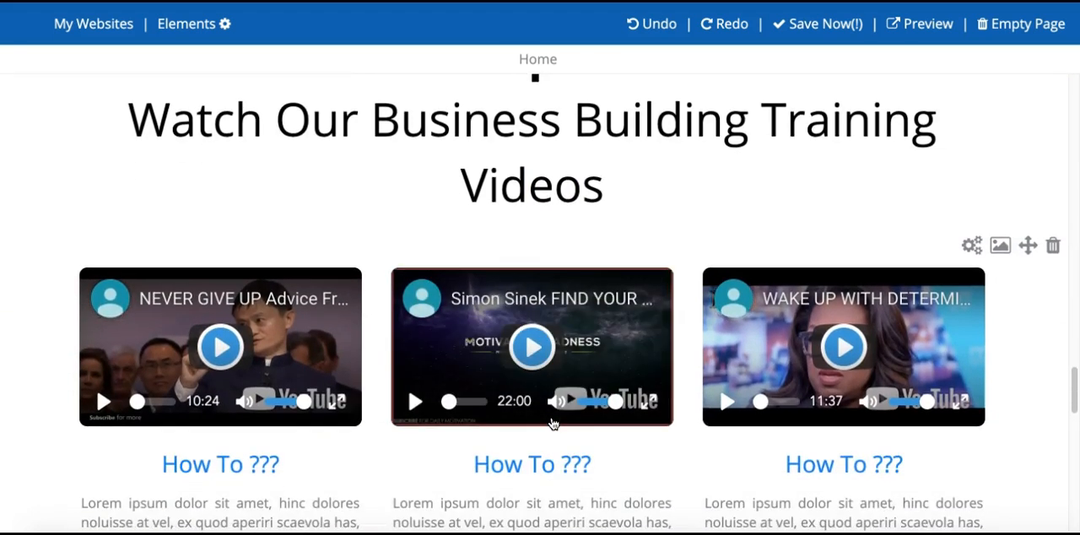
scroll(552, 425, down, 1)
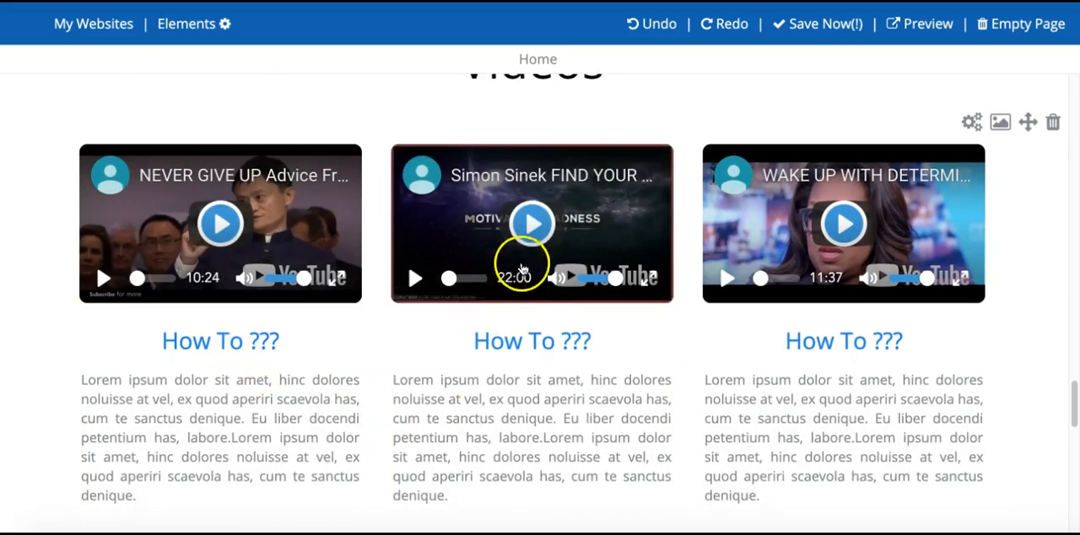
scroll(531, 292, down, 2)
scroll(531, 296, down, 2)
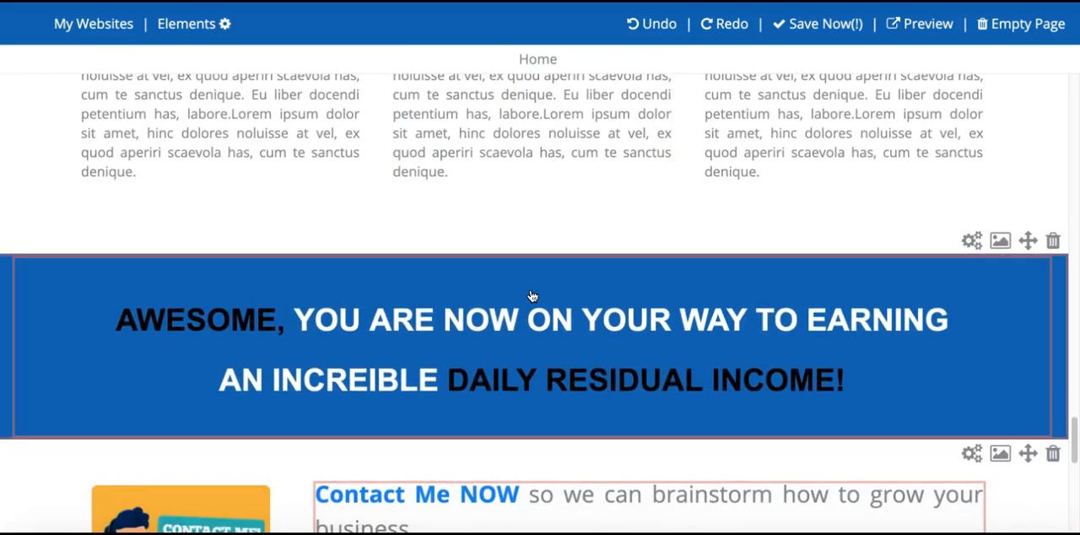
scroll(531, 295, down, 3)
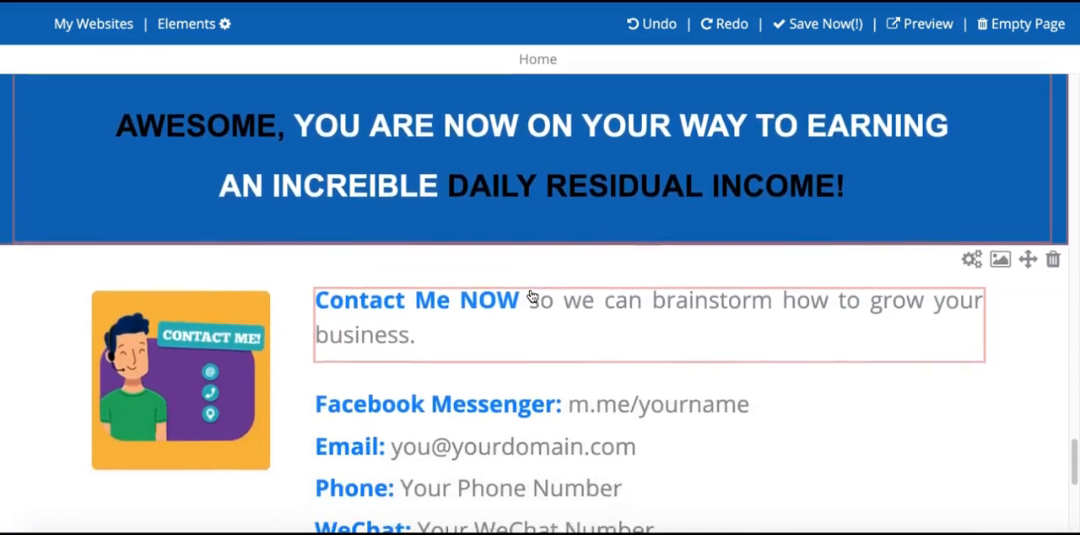
scroll(532, 297, down, 2)
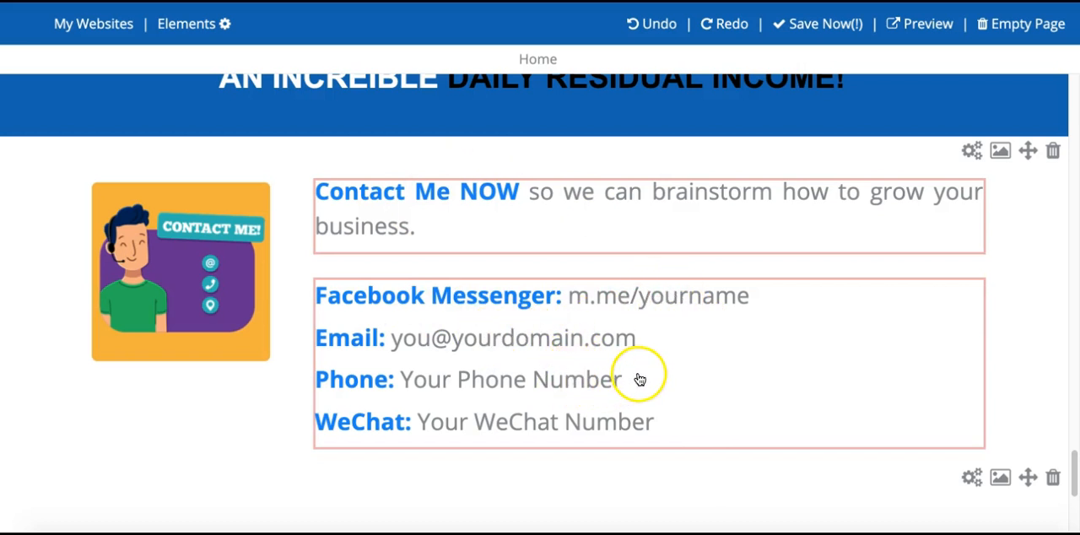
- Replace the phone placeholder in the contact details with a phone number and format it as grey, non-bold text
drag(639, 378, 416, 381)
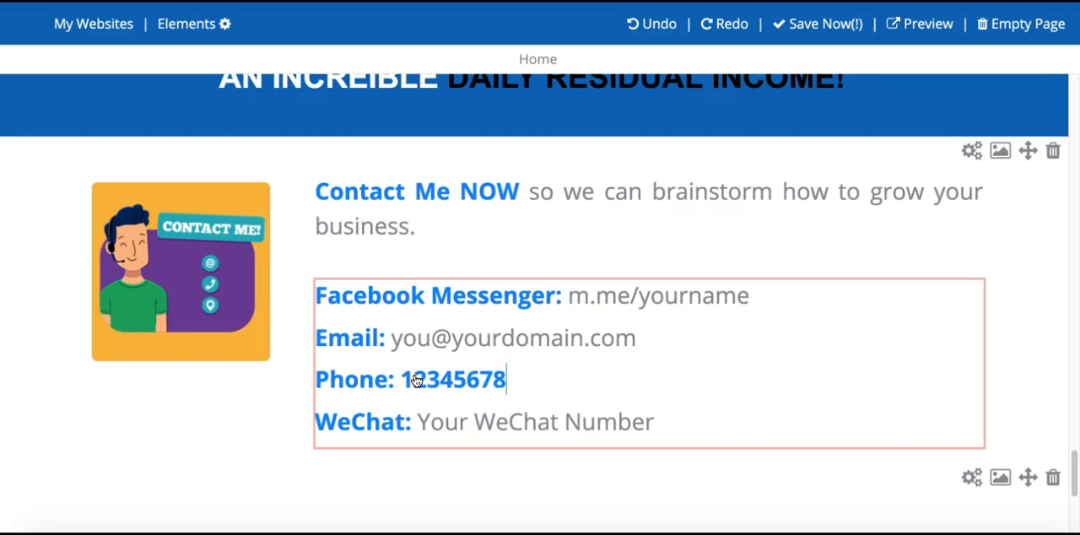
mouse_move(504, 380)
mouse_down()
mouse_move(399, 382)
mouse_move(512, 386)
mouse_up()
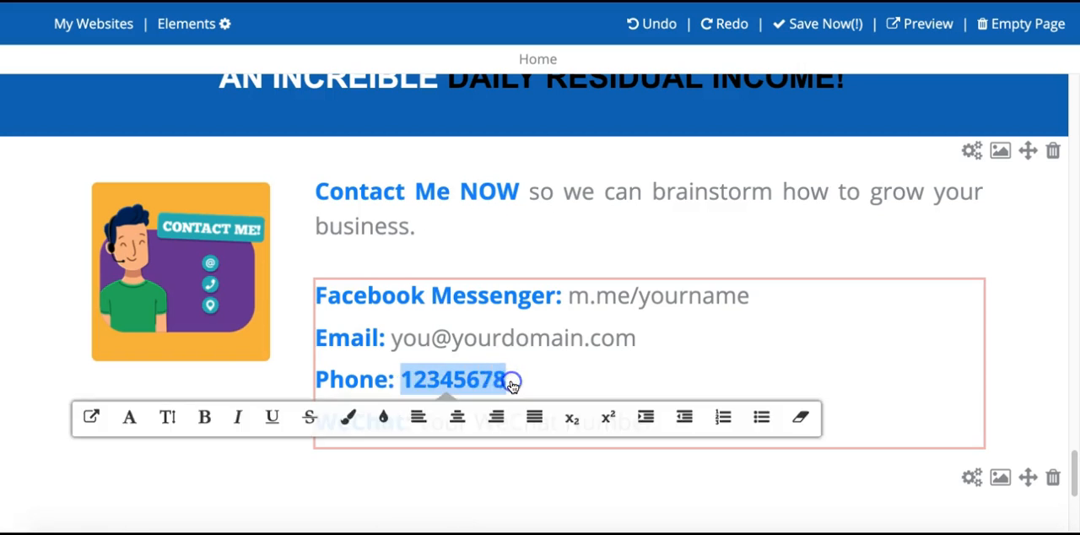
click(348, 416)
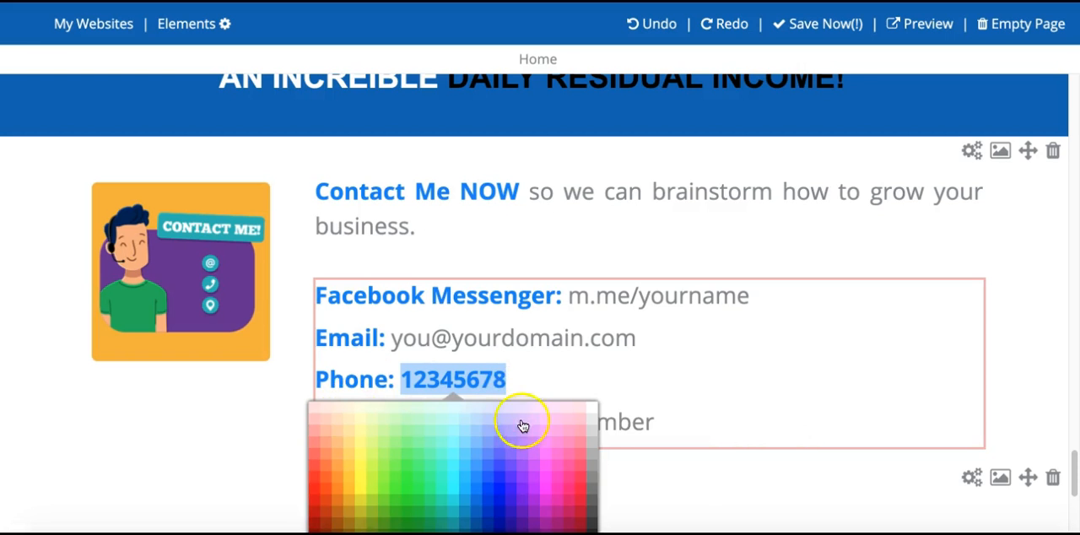
click(594, 495)
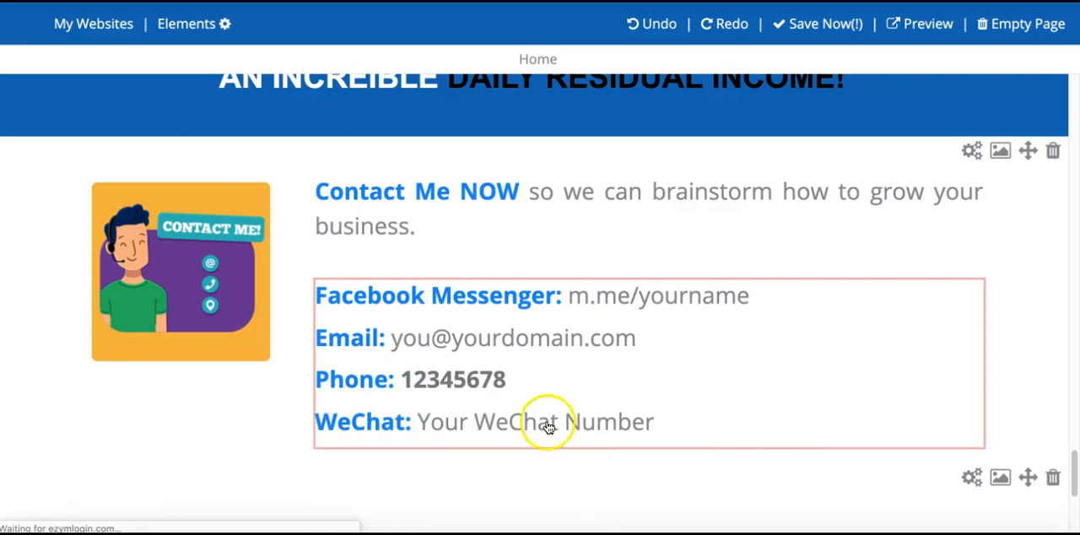
drag(509, 380, 404, 382)
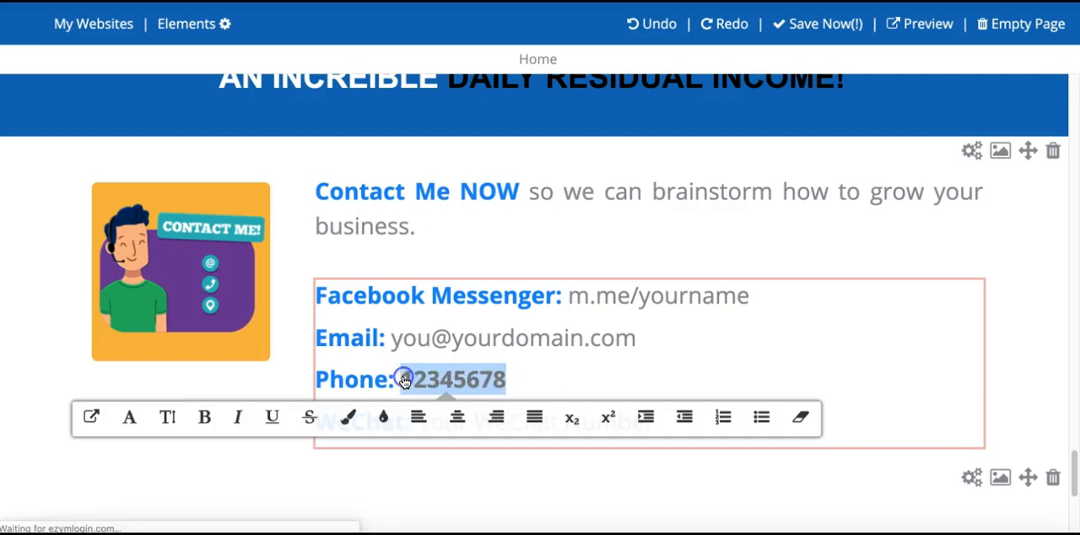
click(205, 416)
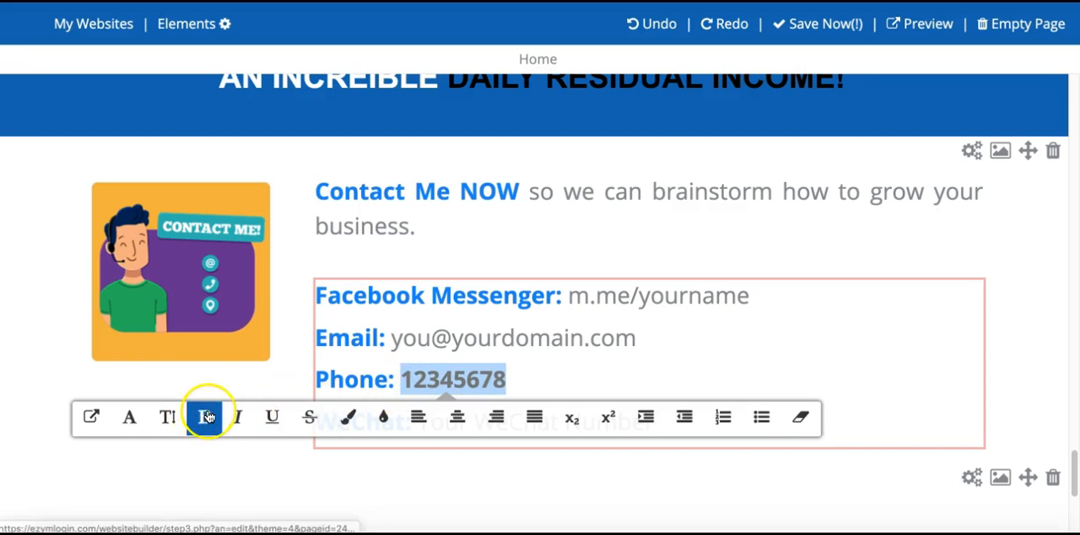
click(543, 374)
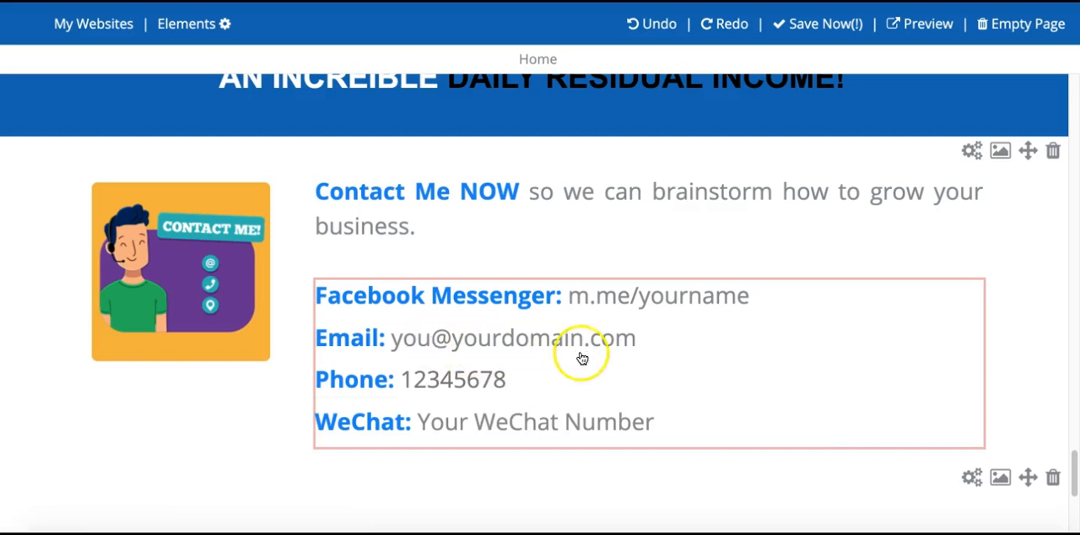
- Replace the Contact Me illustration beside the contact details with the website portrait PNG from the Downloads folder
click(183, 270)
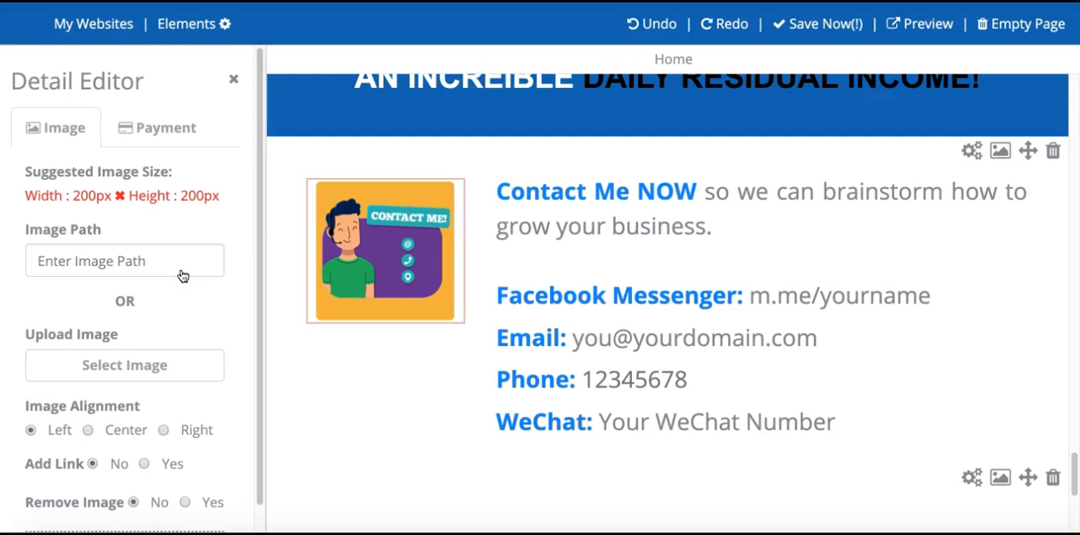
click(116, 374)
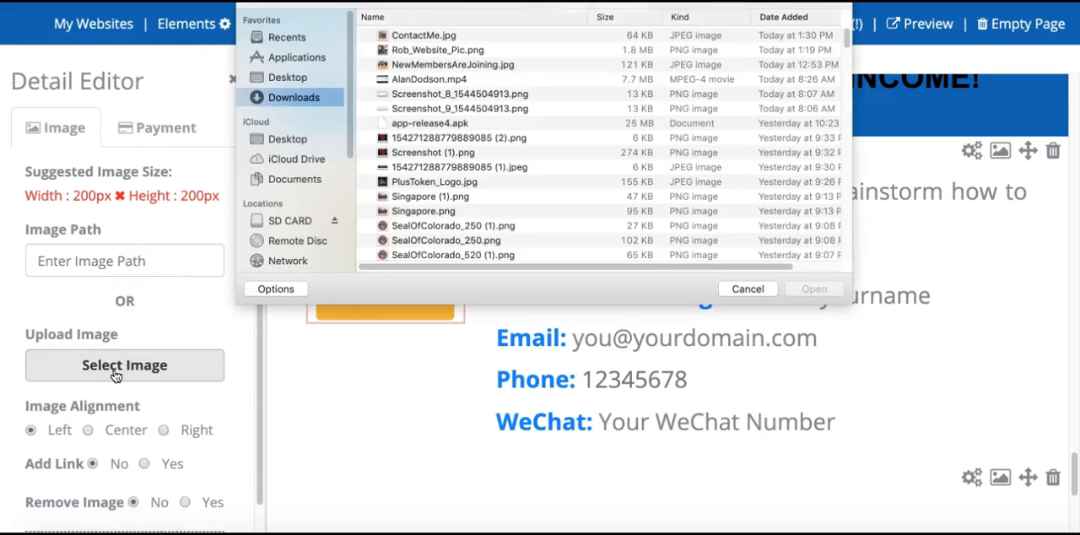
click(410, 50)
click(800, 289)
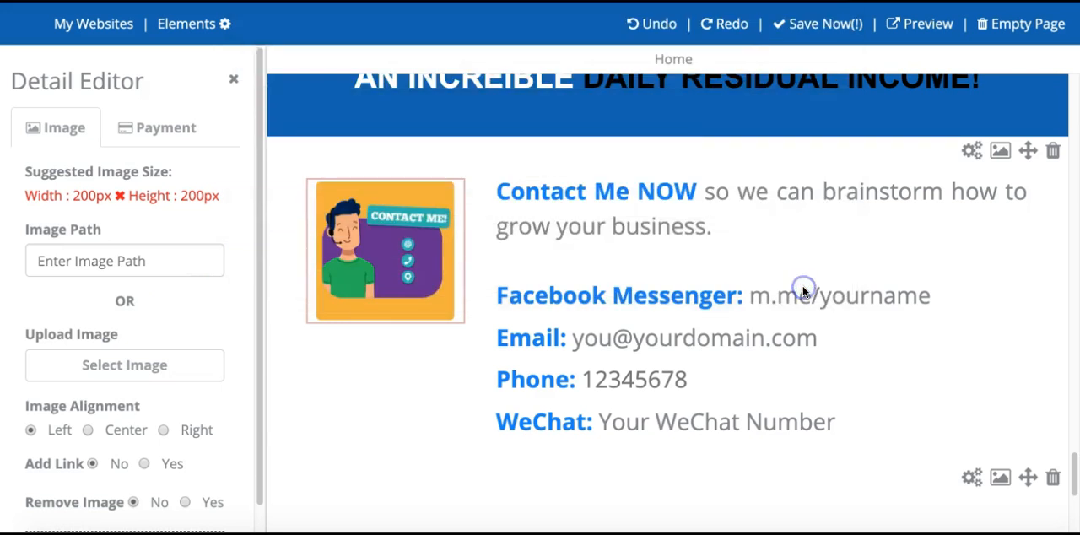
scroll(148, 230, down, 1)
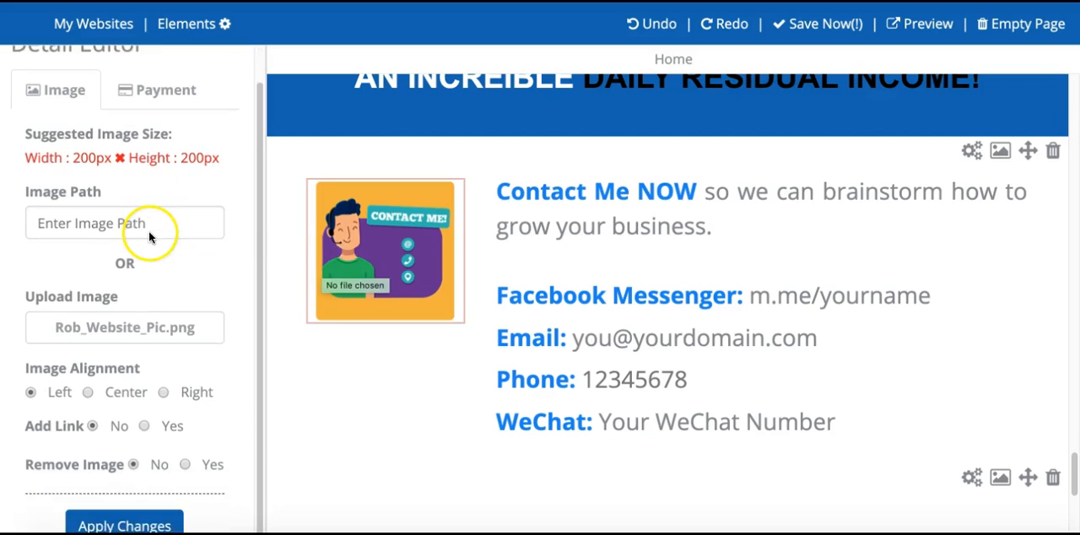
click(153, 523)
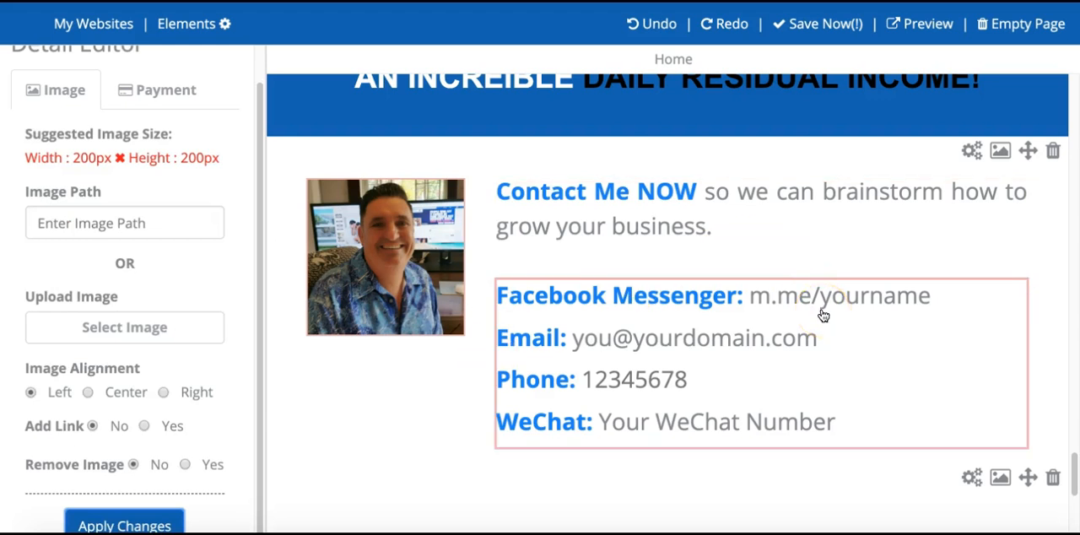
- Look over the disclaimer at the end of the page and return to the income banner above the contact section
scroll(824, 315, down, 4)
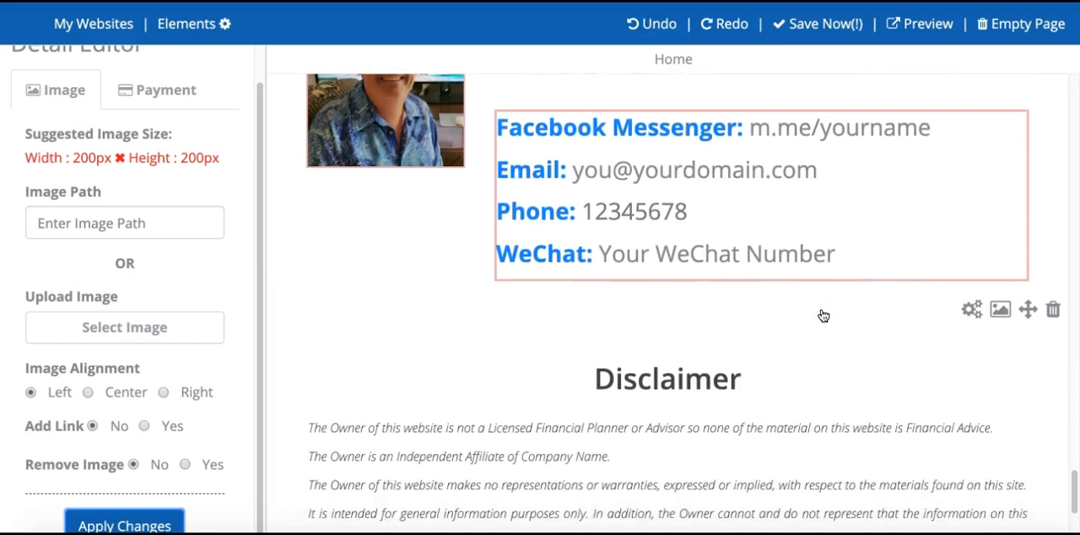
scroll(824, 316, down, 1)
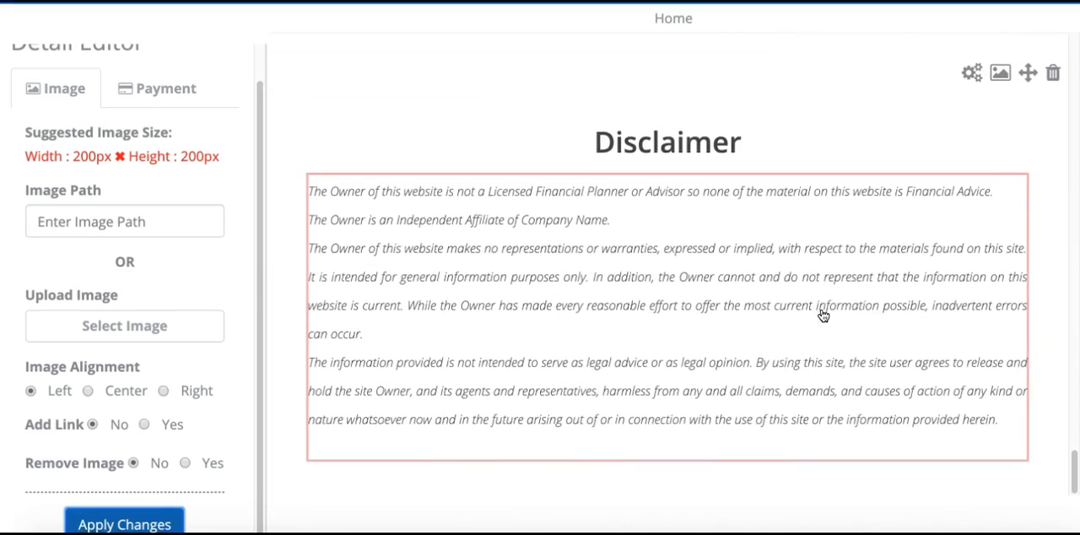
scroll(823, 315, up, 5)
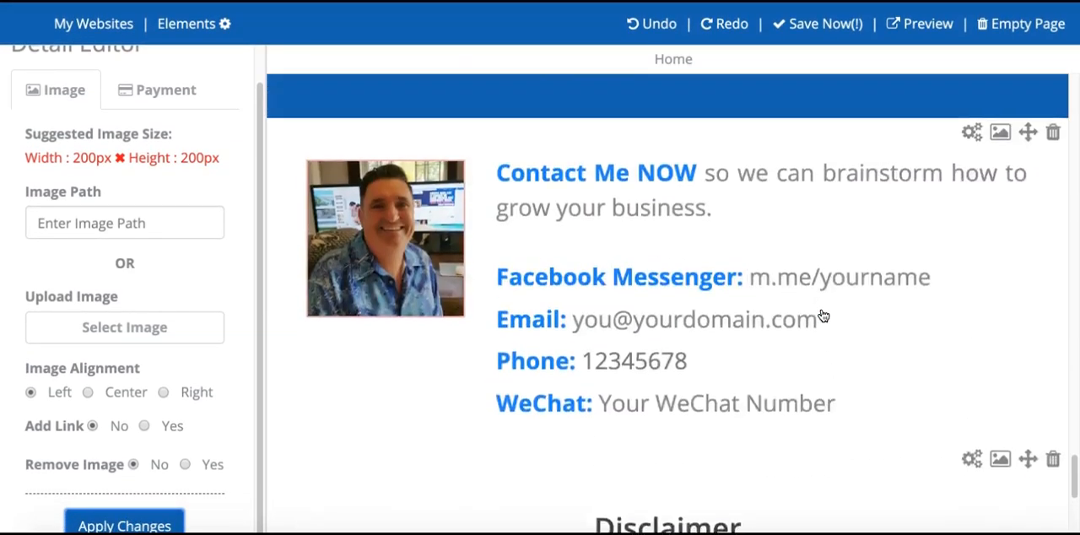
scroll(824, 315, up, 4)
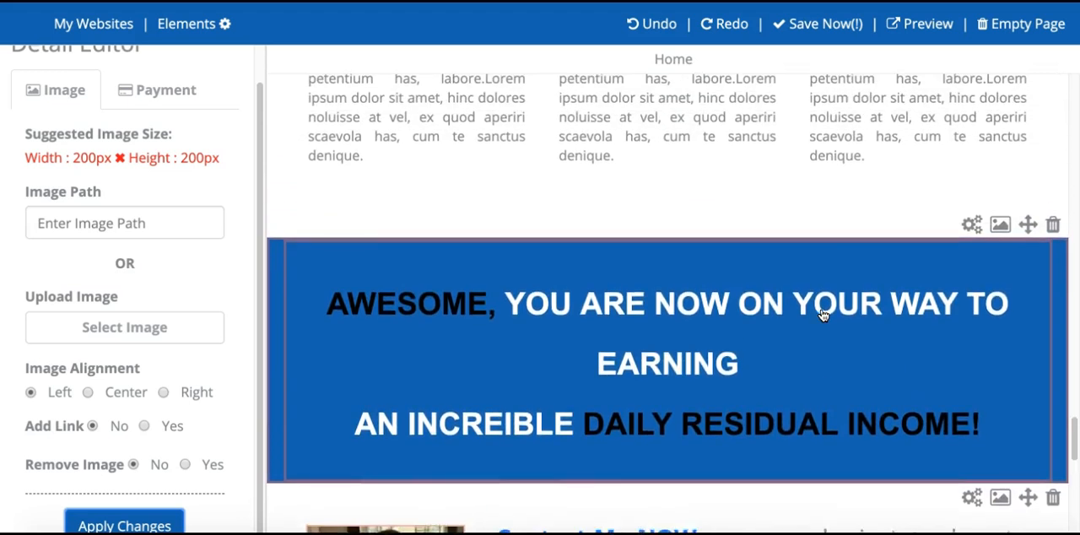
- Close the image detail editor and save the edited team website
click(787, 127)
click(700, 144)
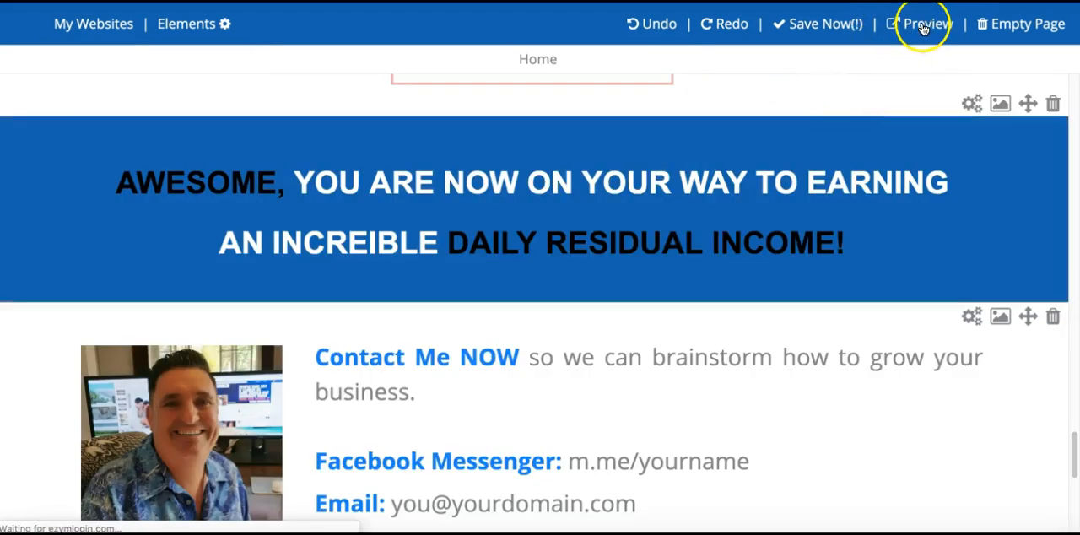
click(818, 31)
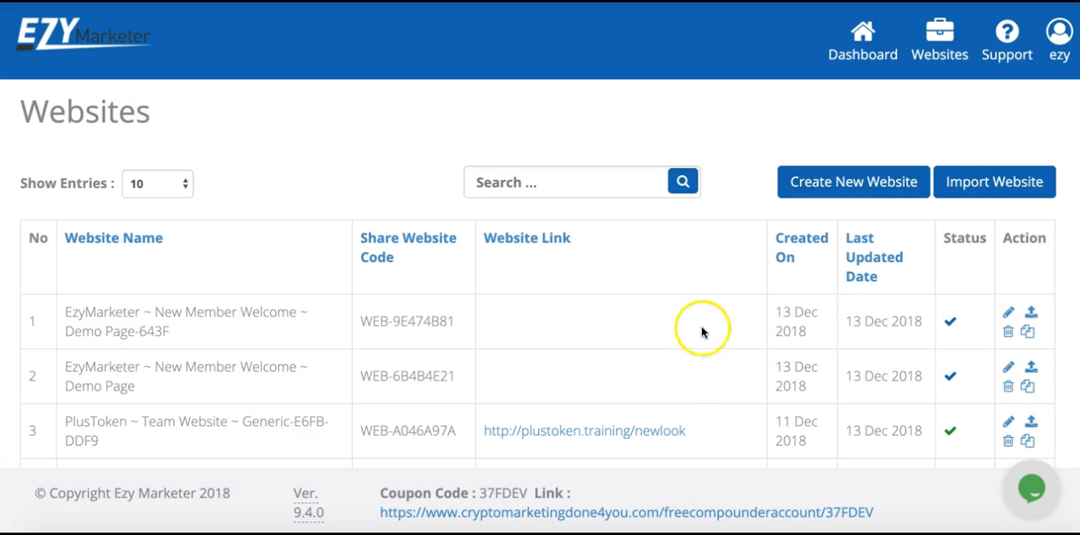
- Upload the EzyMarketer New Member Welcome Demo Page-643F website to the ezynetworker.com domain under the path /robsteam
click(1031, 315)
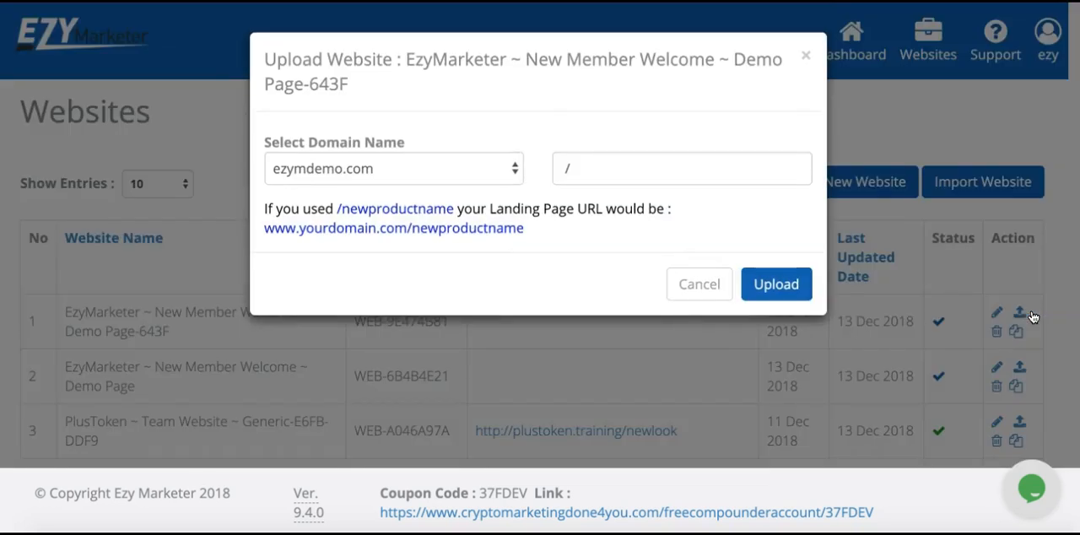
click(507, 169)
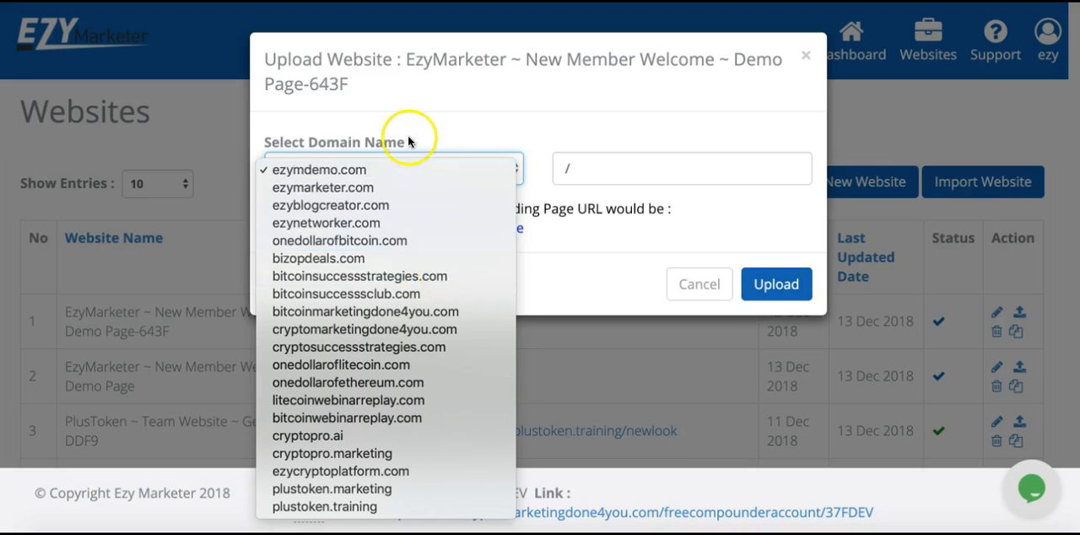
click(372, 223)
click(593, 166)
text(/robsteam)
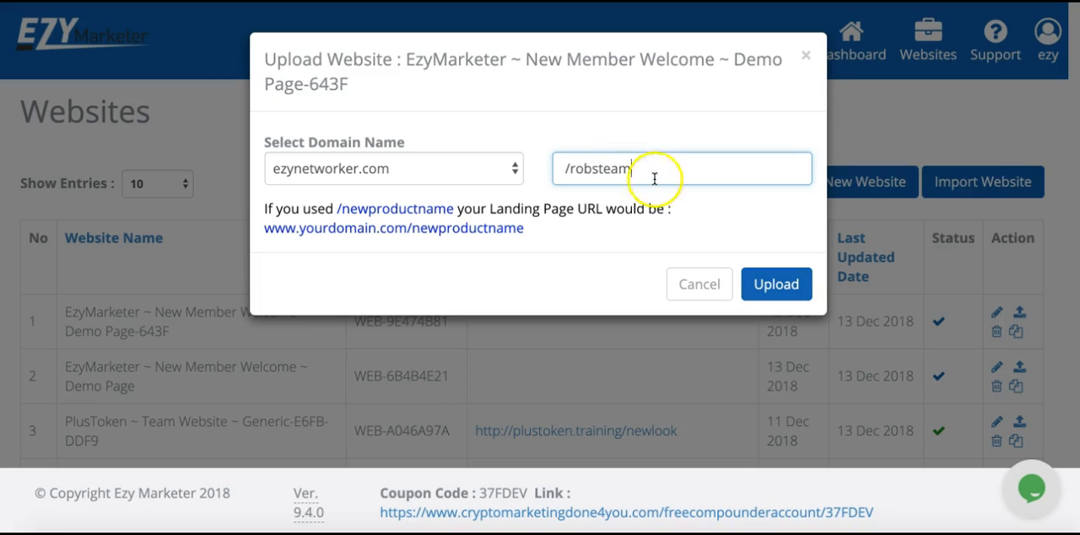
click(775, 289)
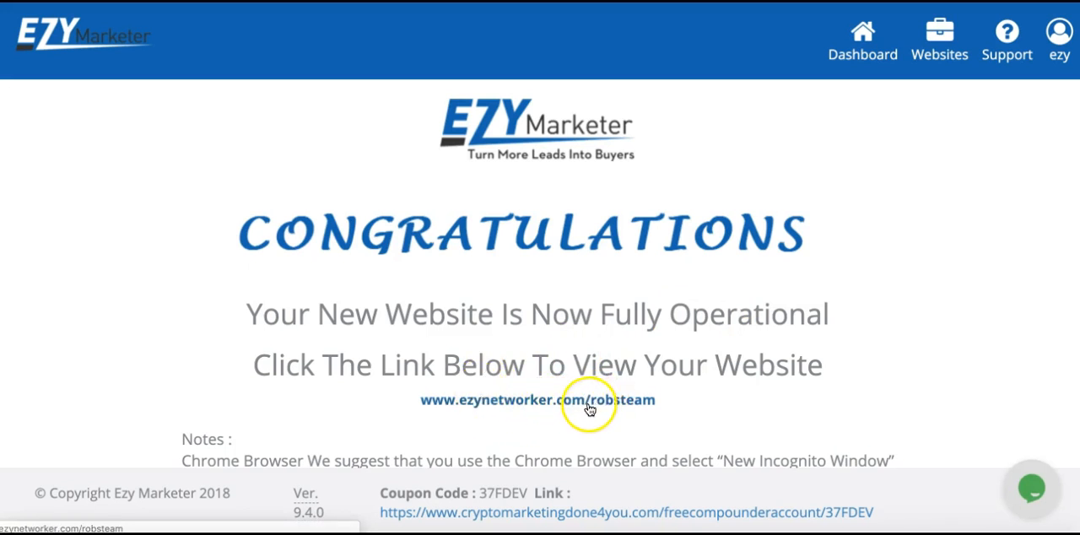
- Open the published team website from its link and review the page from the welcome banner through the contact details and disclaimer
click(574, 401)
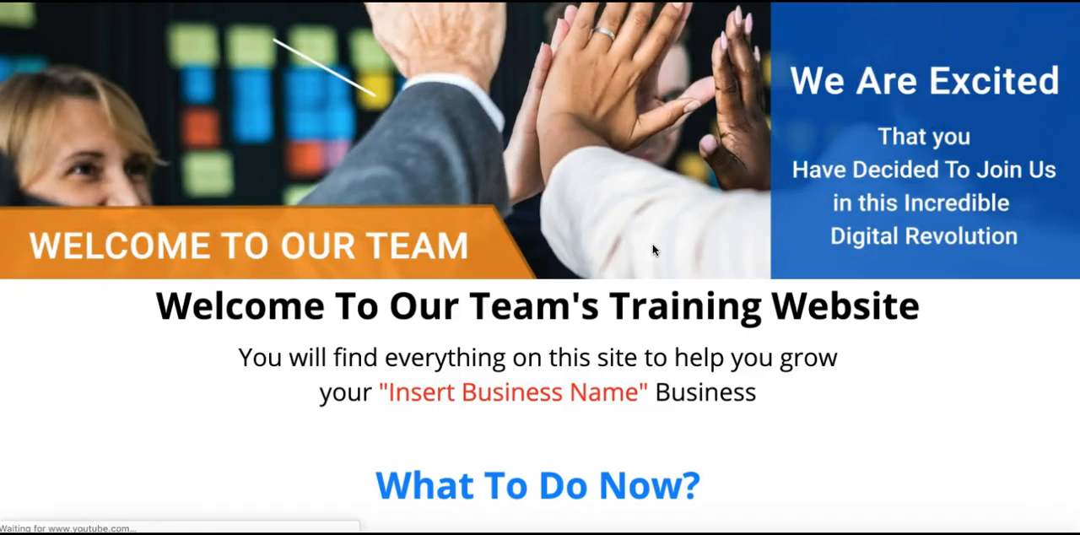
scroll(806, 269, down, 5)
scroll(806, 268, down, 6)
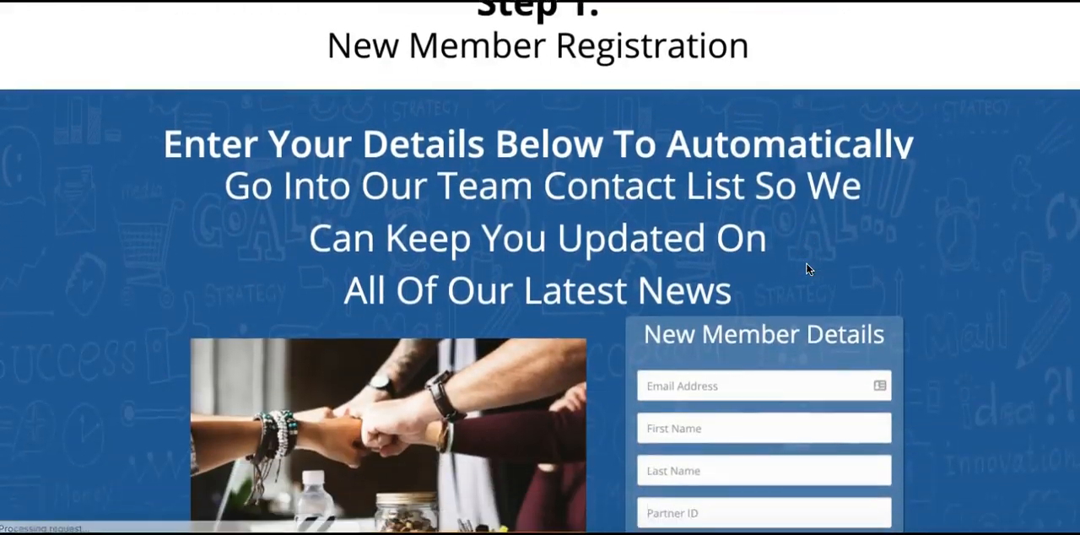
scroll(806, 268, down, 10)
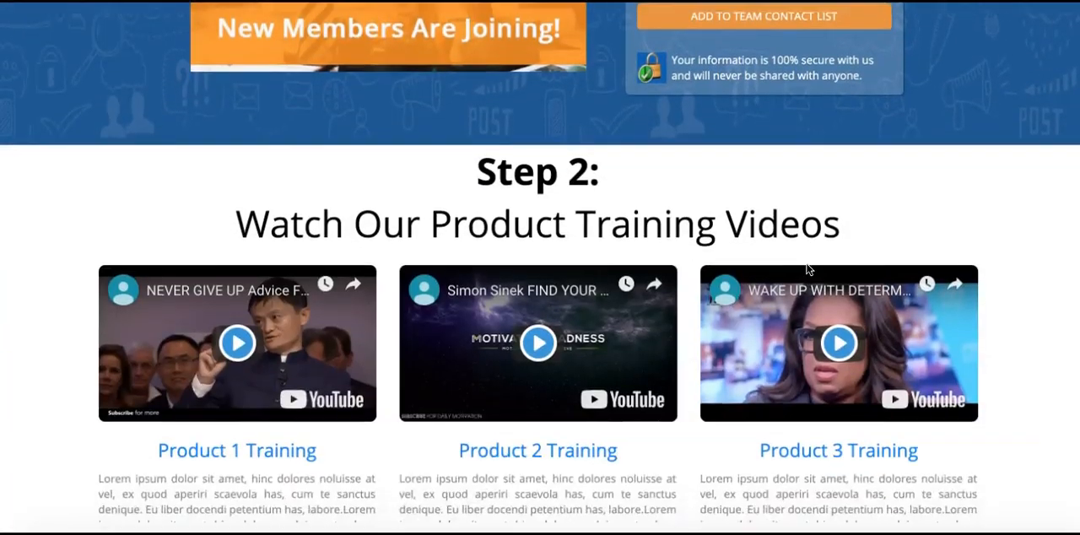
scroll(805, 268, down, 4)
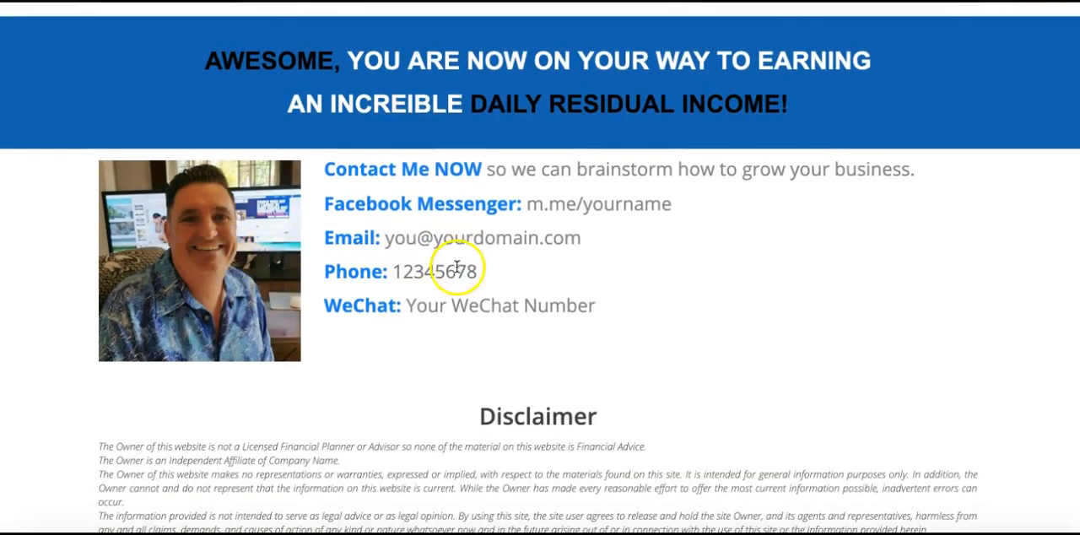
scroll(721, 342, down, 1)
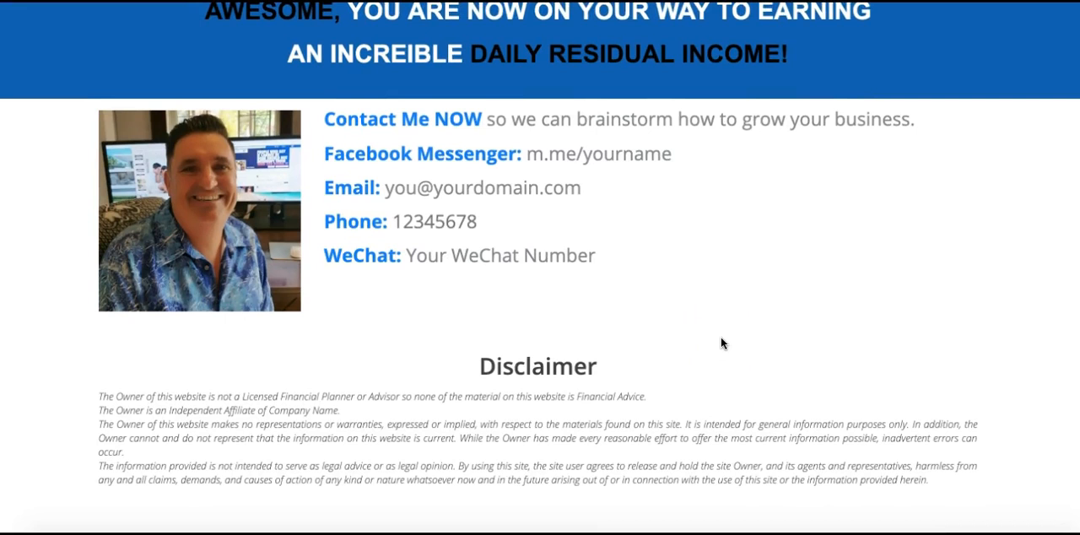
scroll(721, 342, up, 2)
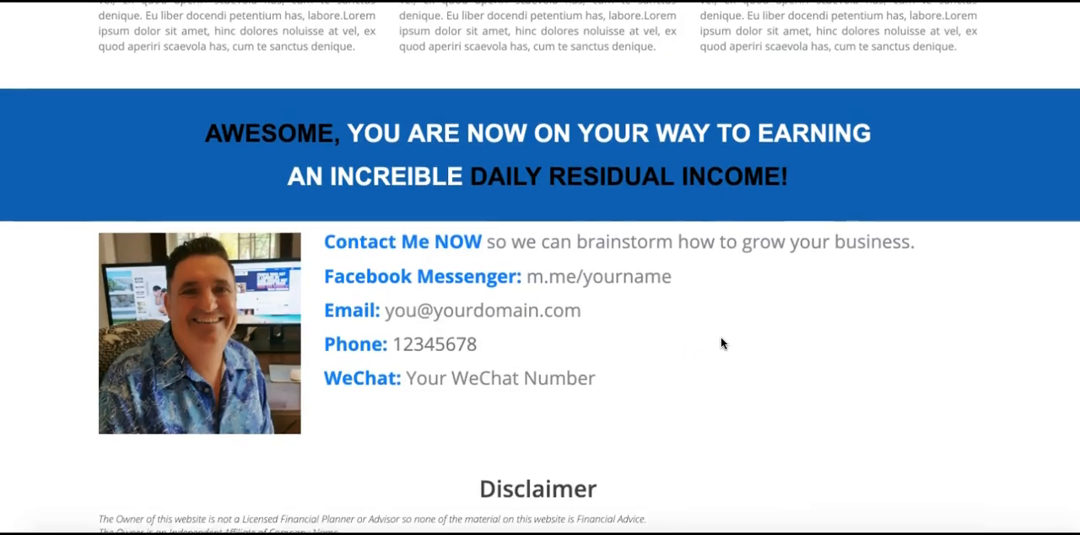